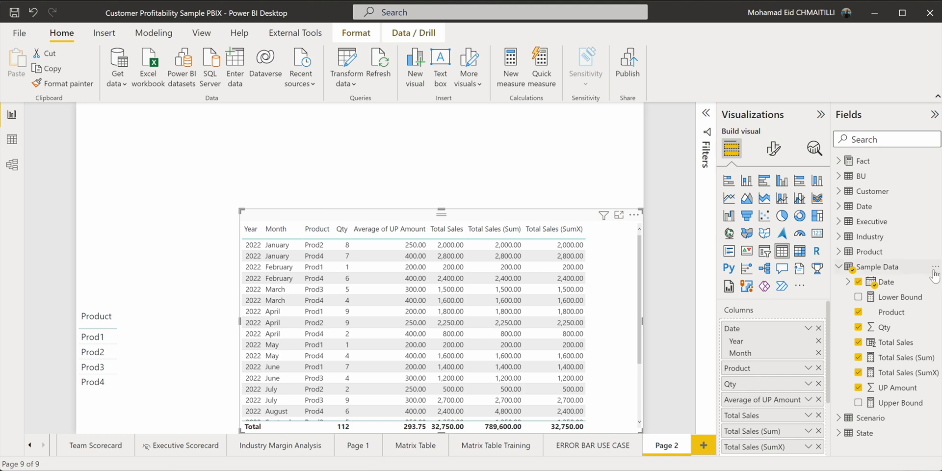
# View the rows of the Sample Data table in the data view and return to the report
pyautogui.click(17, 141)
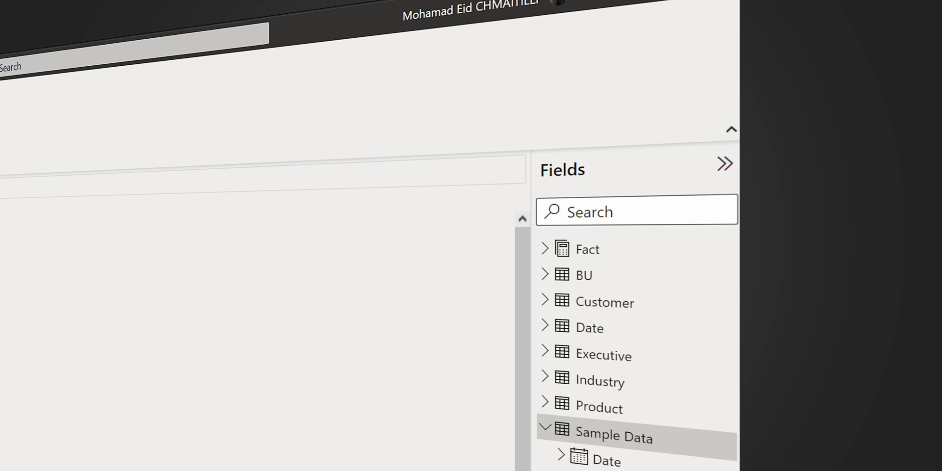
pyautogui.click(725, 444)
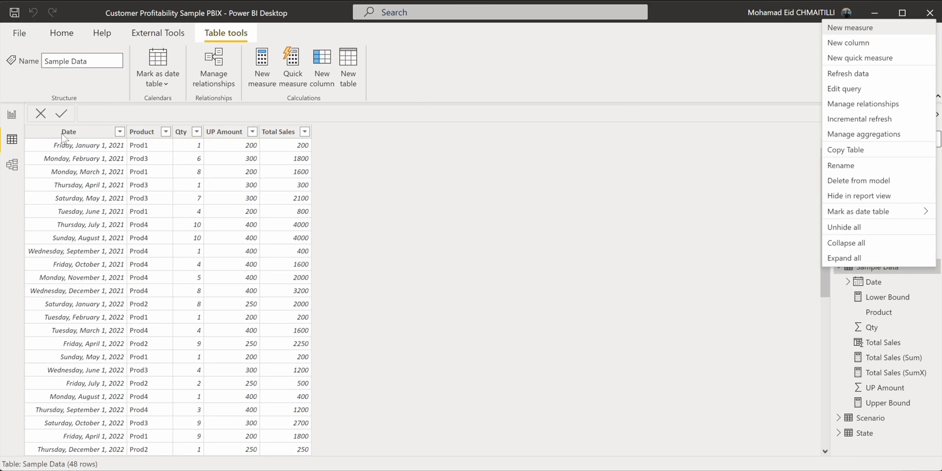
pyautogui.click(12, 114)
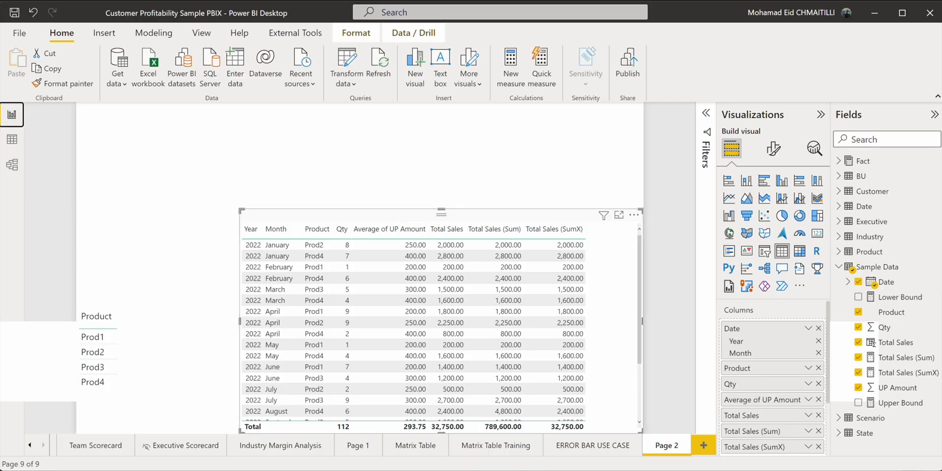
# Add a new calculated column to the Sample Data table and name it Product Family
pyautogui.click(936, 268)
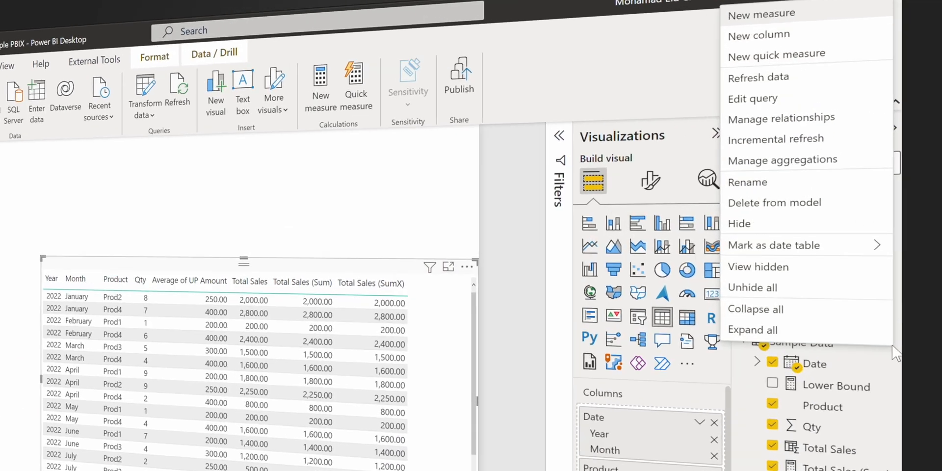
pyautogui.click(847, 45)
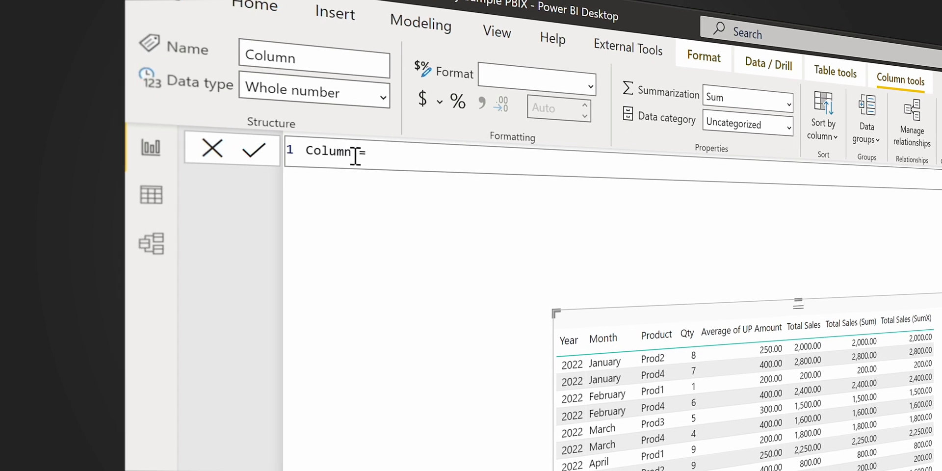
pyautogui.press('BackSpace')
pyautogui.press('BackSpace')
pyautogui.press('BackSpace')
pyautogui.press('BackSpace')
pyautogui.press('BackSpace')
pyautogui.press('BackSpace')
pyautogui.write('Product Family = ')
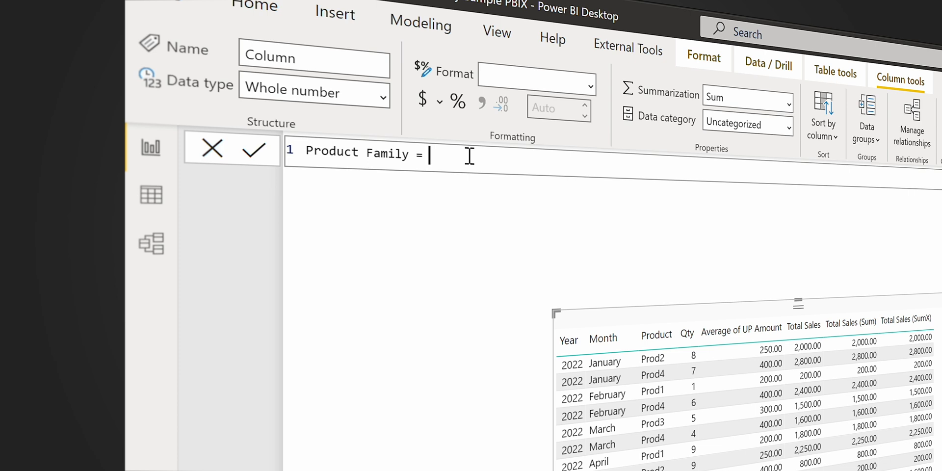
# Define Product Family as an IF returning "FM1" when 'Sample Data'[Product ] equals "Prod1" and "FM2" otherwise, and commit the formula
pyautogui.write('IF(')
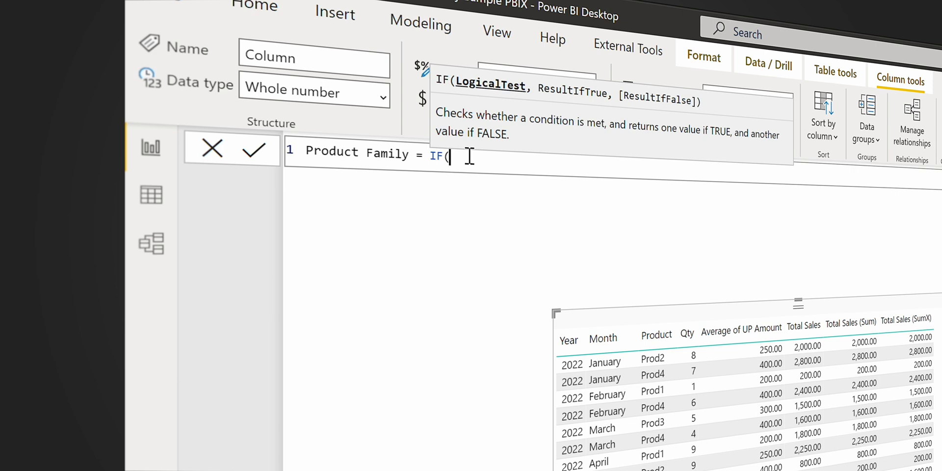
pyautogui.write('Produ')
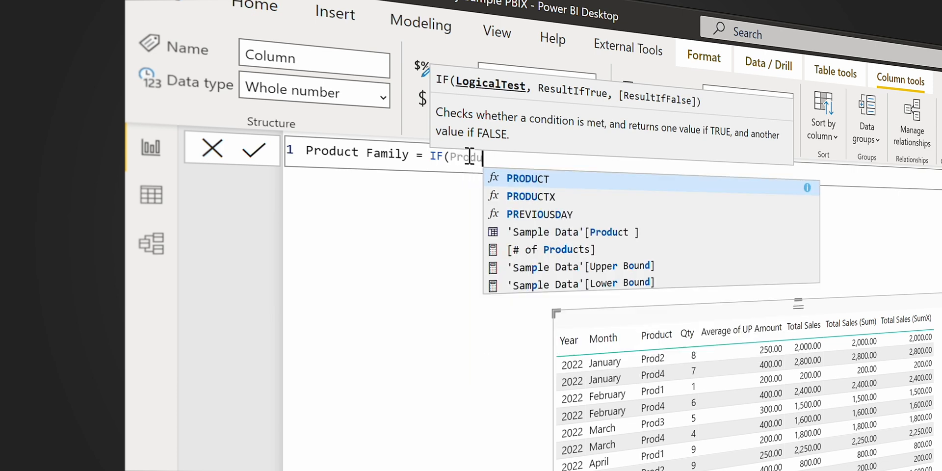
pyautogui.press('BackSpace')
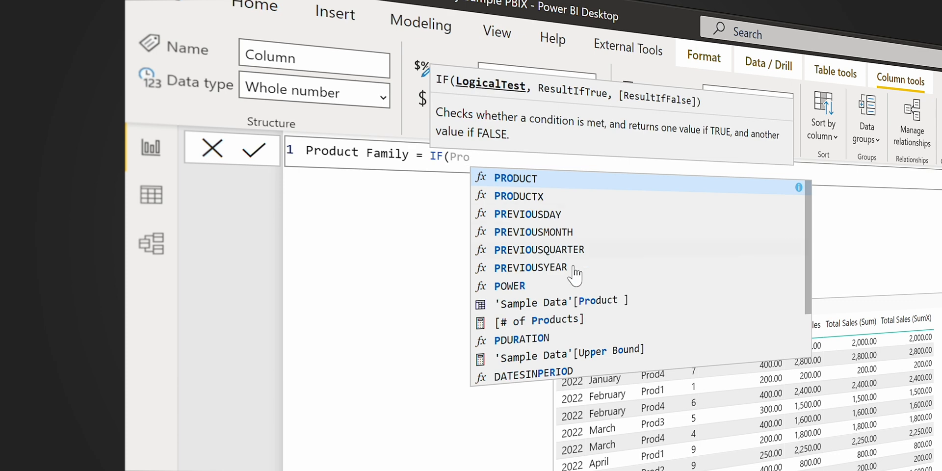
pyautogui.click(589, 308)
pyautogui.write('=')
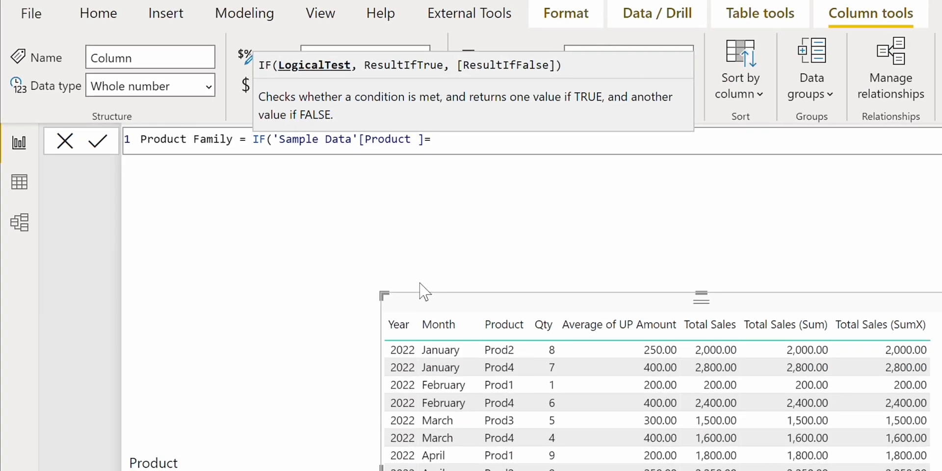
pyautogui.write('"Prod1","F')
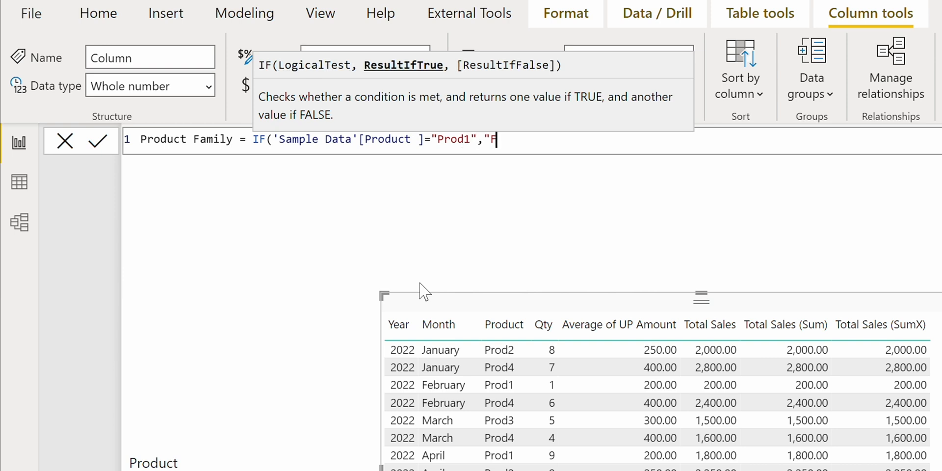
pyautogui.write('M1",')
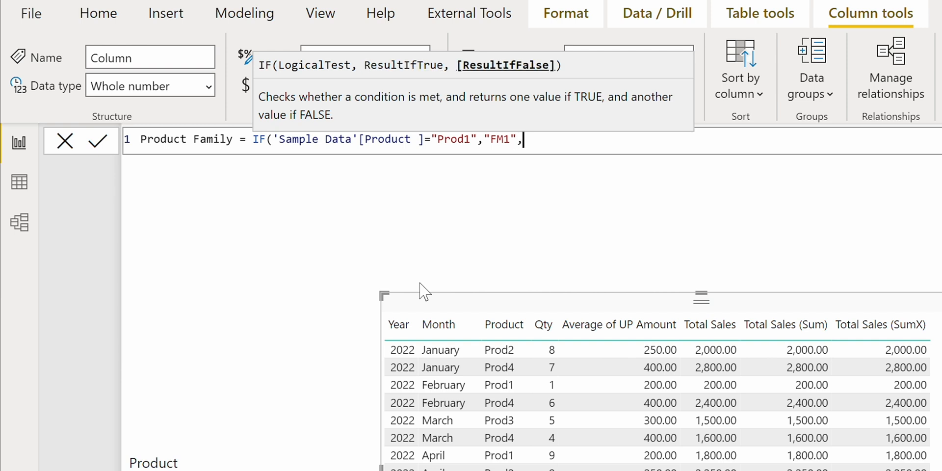
pyautogui.write('"FM2")')
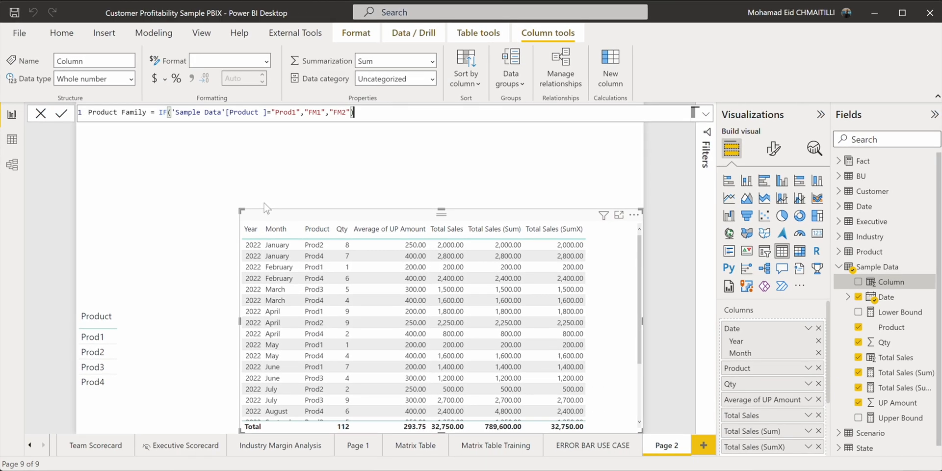
pyautogui.press('Return')
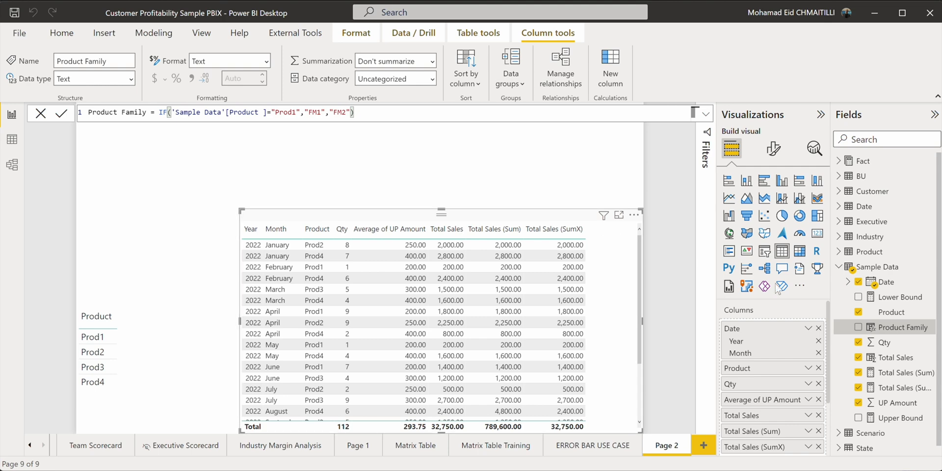
# Add the Product Family column to the large sales table and to the small Product table visual
pyautogui.click(902, 329)
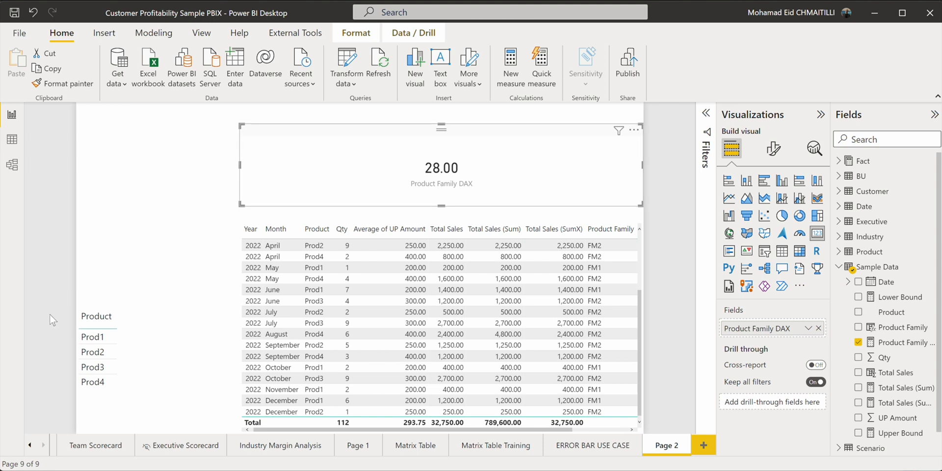
pyautogui.click(149, 340)
pyautogui.moveTo(154, 360); pyautogui.dragTo(217, 361)
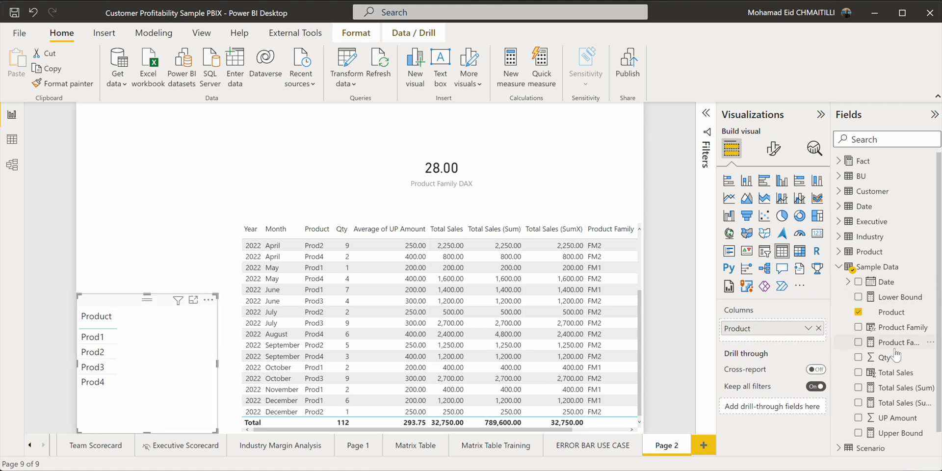
pyautogui.click(898, 329)
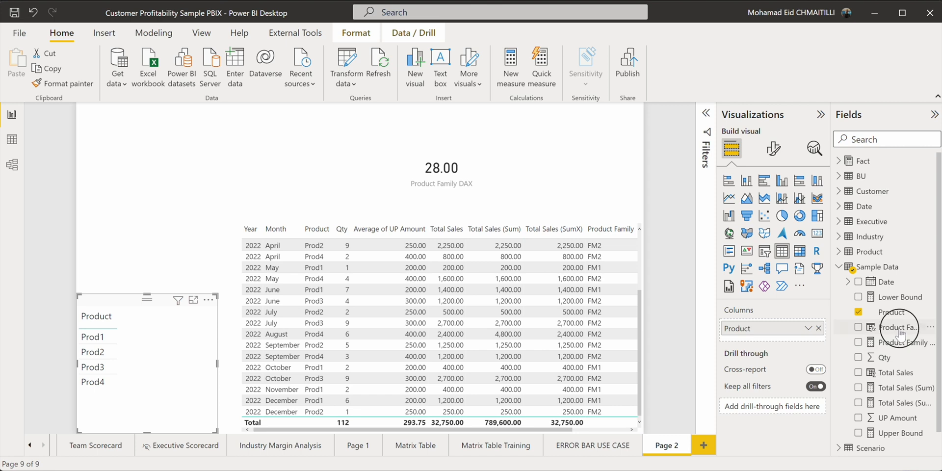
pyautogui.moveTo(900, 333); pyautogui.dragTo(763, 338)
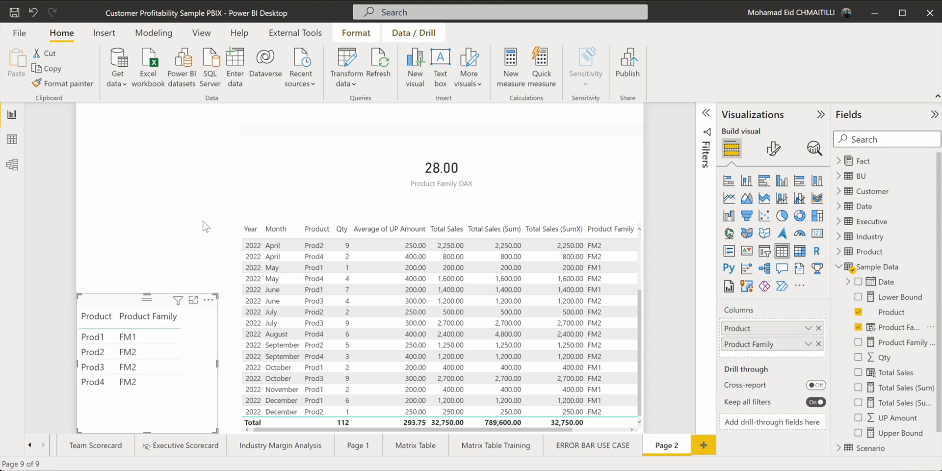
# Open the Product Family column's formula and insert line breaks after IF( and after the "Prod1" condition
pyautogui.click(879, 329)
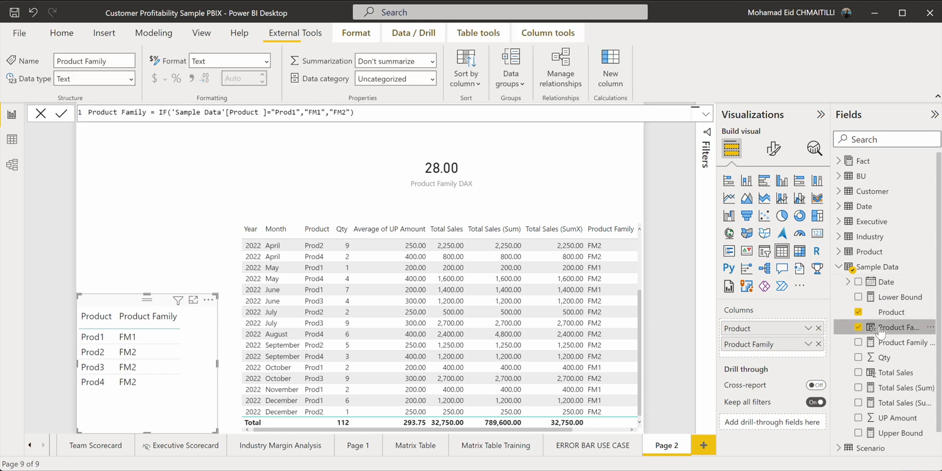
pyautogui.click(329, 112)
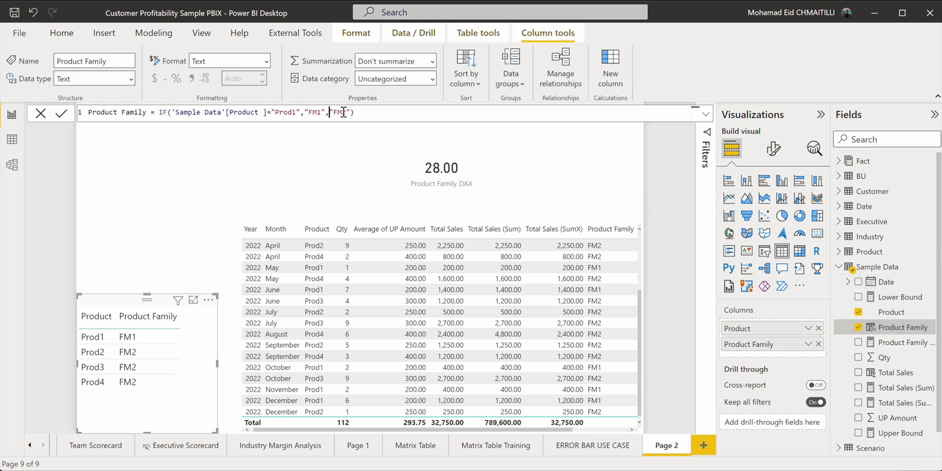
pyautogui.click(172, 113)
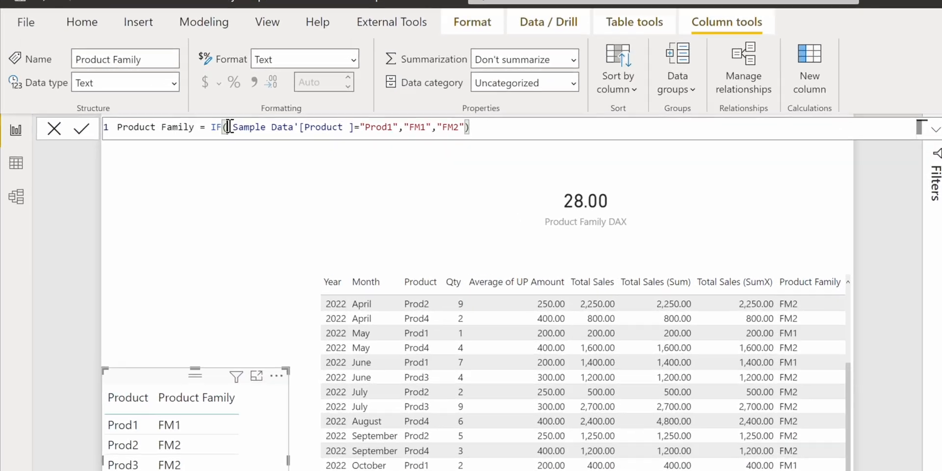
pyautogui.hotkey('alt', 'space')
pyautogui.press('Escape')
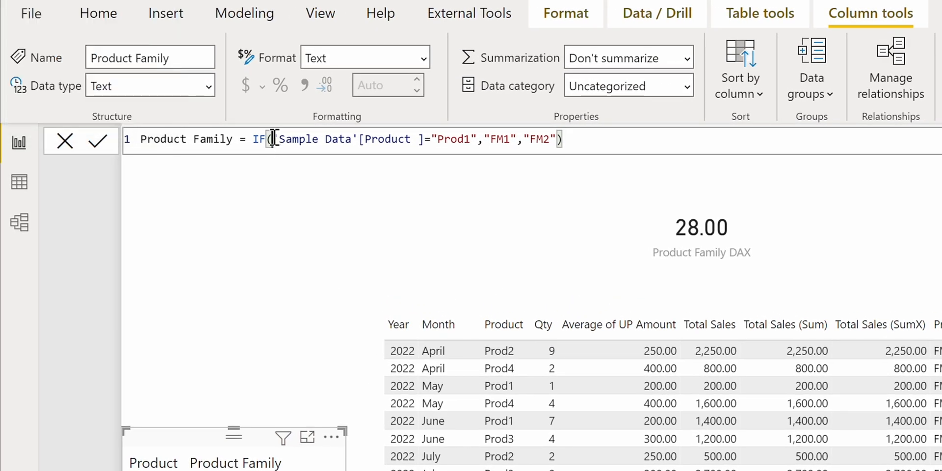
pyautogui.hotkey('shift', 'Return')
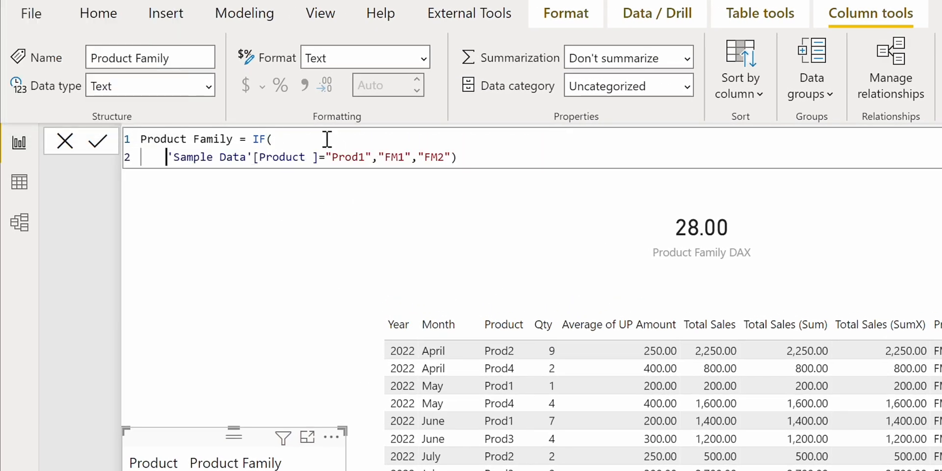
pyautogui.click(381, 157)
pyautogui.hotkey('shift', 'Return')
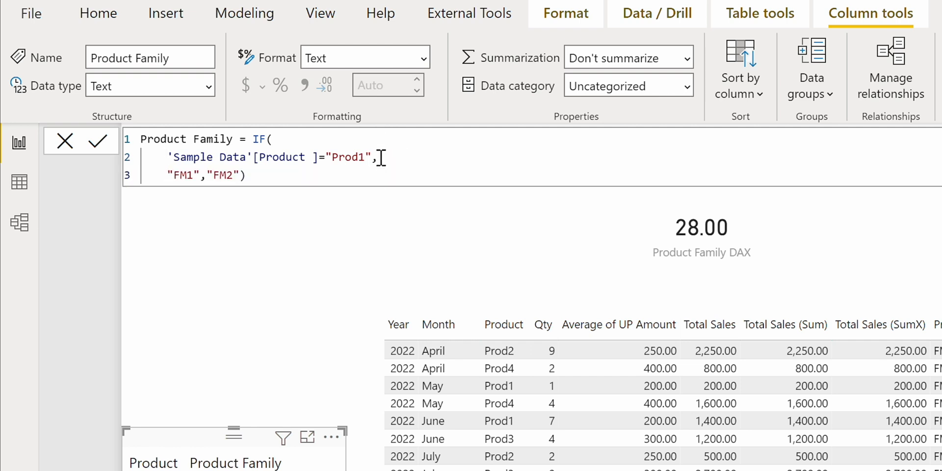
# Insert a nested IF before "FM1" on the third line, with an equality test on 'Sample Data'[Product ]
pyautogui.write('If(')
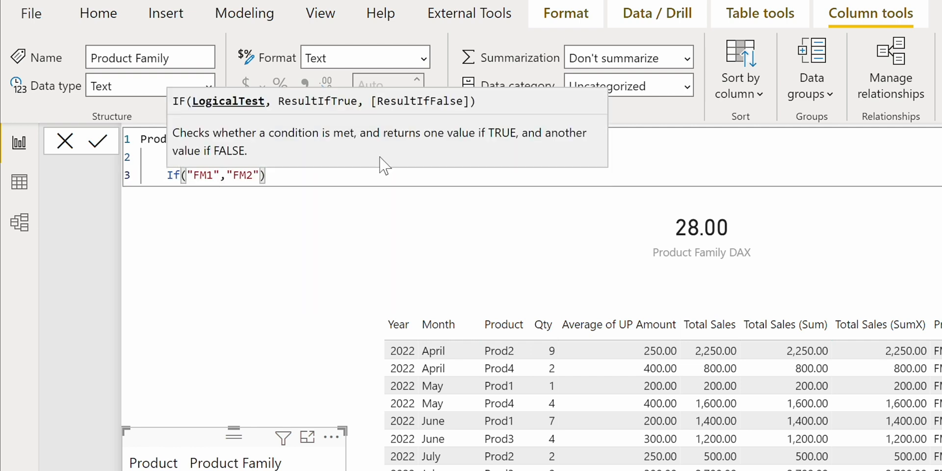
pyautogui.write('samp')
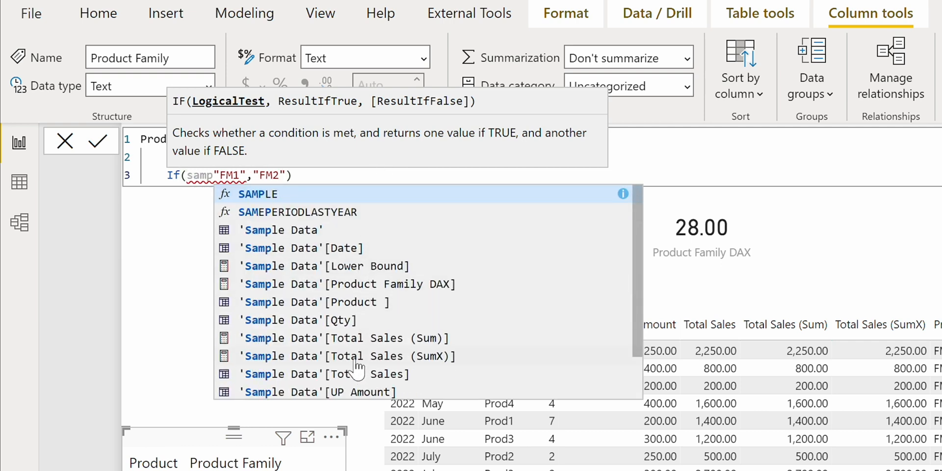
pyautogui.scroll(-1, 346, 394)
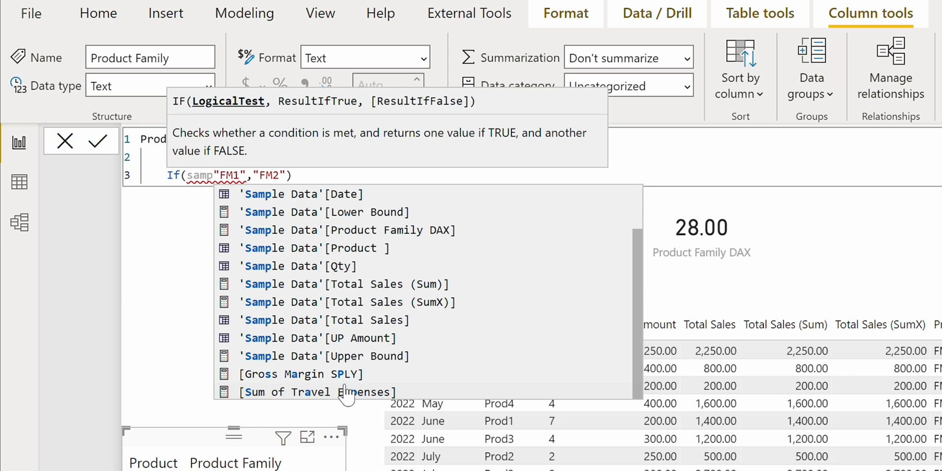
pyautogui.scroll(1, 351, 312)
pyautogui.click(350, 302)
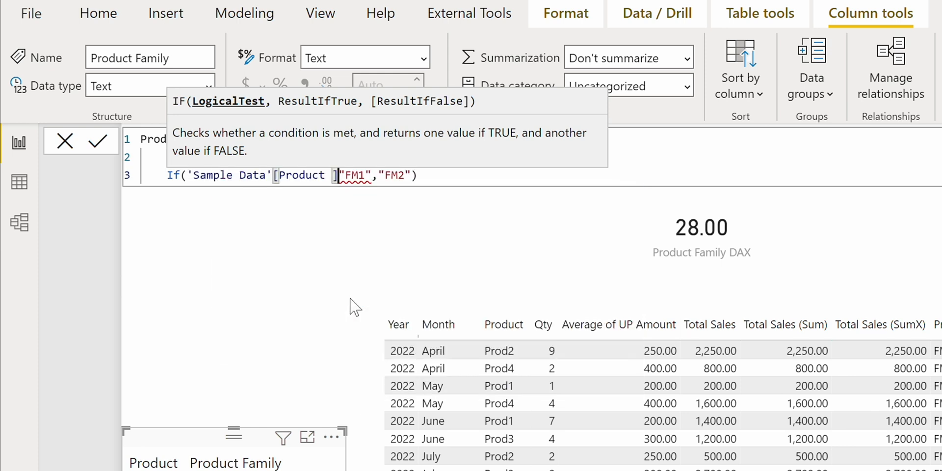
pyautogui.write('=')
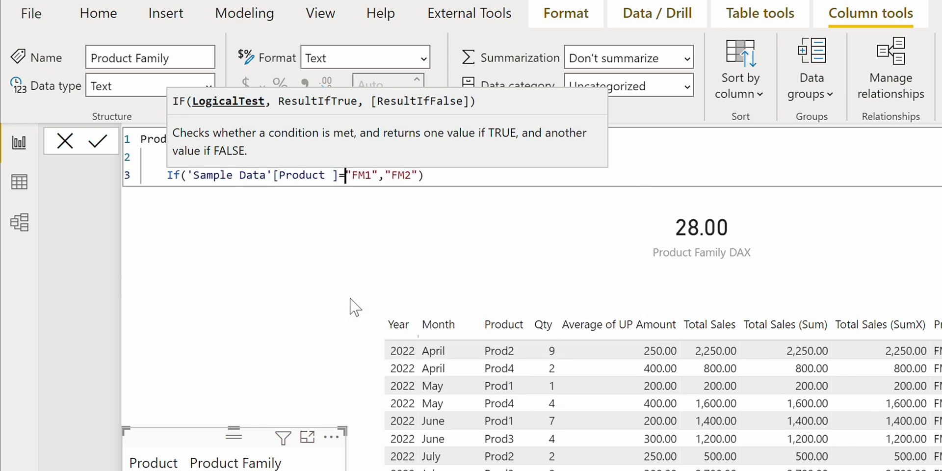
# Compare the nested IF's product with "Prod2", followed by an equals sign, and change its "FM1" result to "FM2"
pyautogui.write('Prod1')
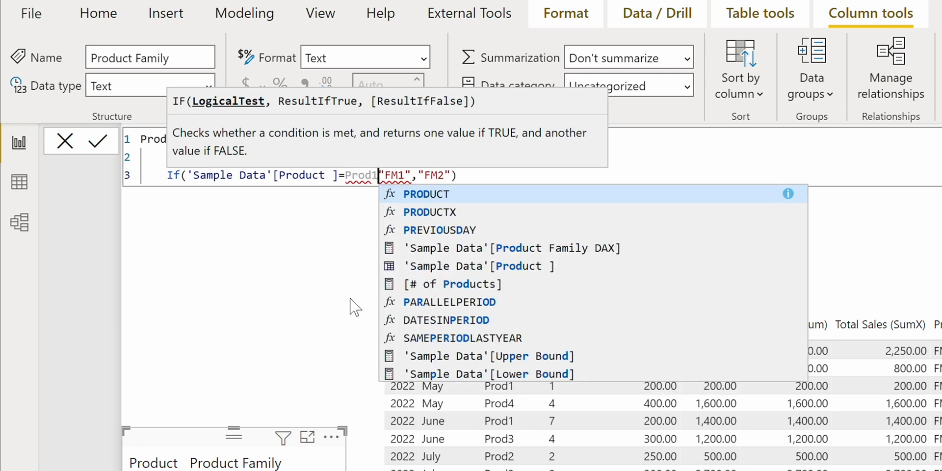
pyautogui.press('Escape')
pyautogui.press('BackSpace')
pyautogui.press('BackSpace')
pyautogui.press('BackSpace')
pyautogui.press('BackSpace')
pyautogui.write('"Pr')
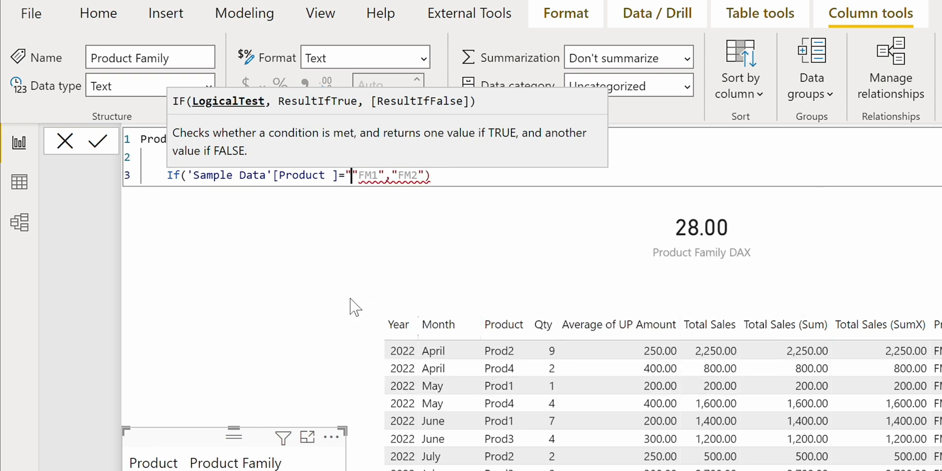
pyautogui.write('od2')
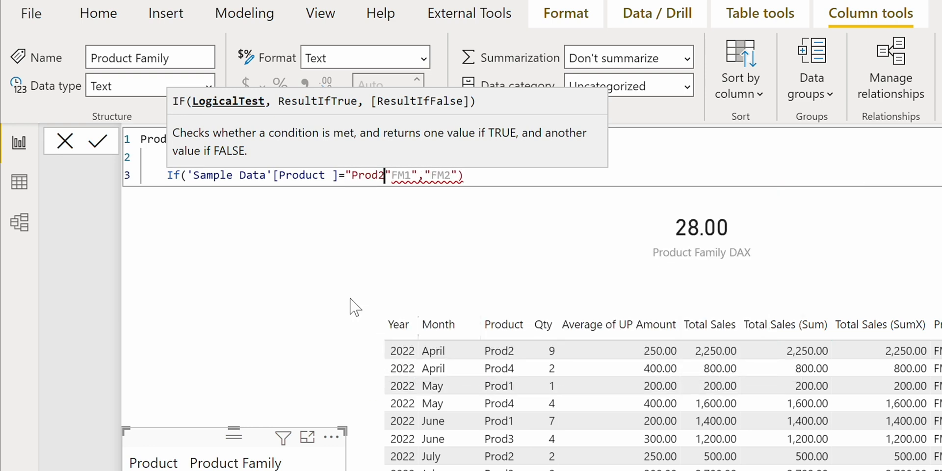
pyautogui.write('"=')
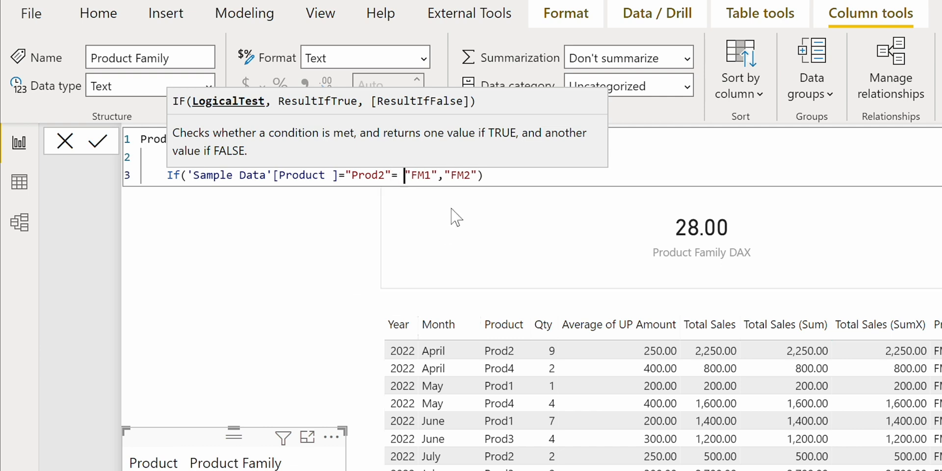
pyautogui.click(432, 174)
pyautogui.press('BackSpace')
pyautogui.write('2')
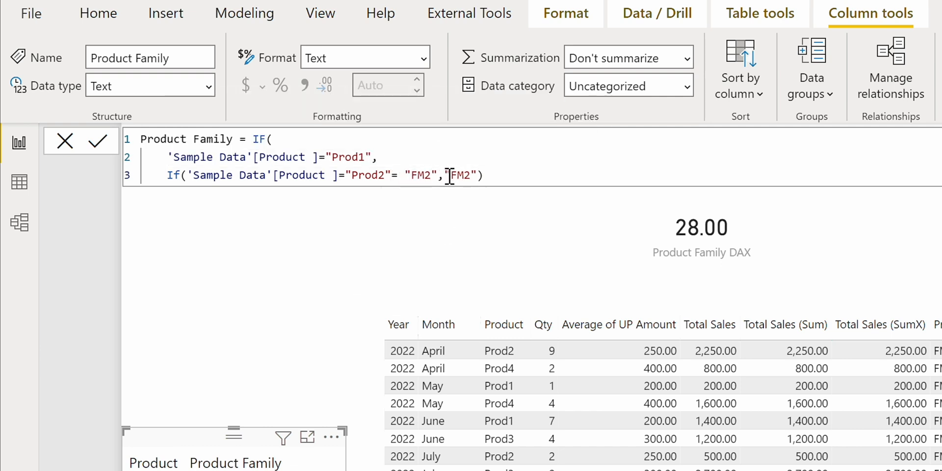
# Insert a nested IF on a fourth line before the last "FM2", testing 'Sample Data'[Product ]="Prod3" followed by an equals sign
pyautogui.click(443, 174)
pyautogui.hotkey('shift', 'Return')
pyautogui.write('if(sample"FM2')
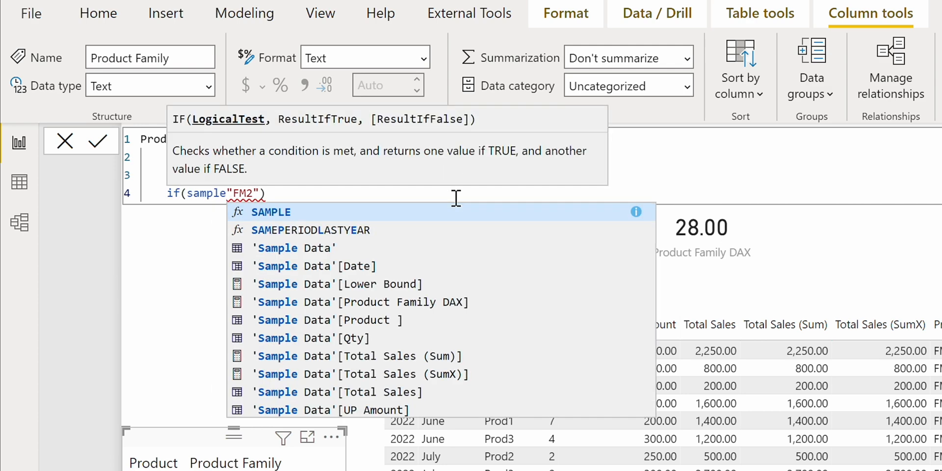
pyautogui.press('Tab')
pyautogui.write('="Prod3"=')
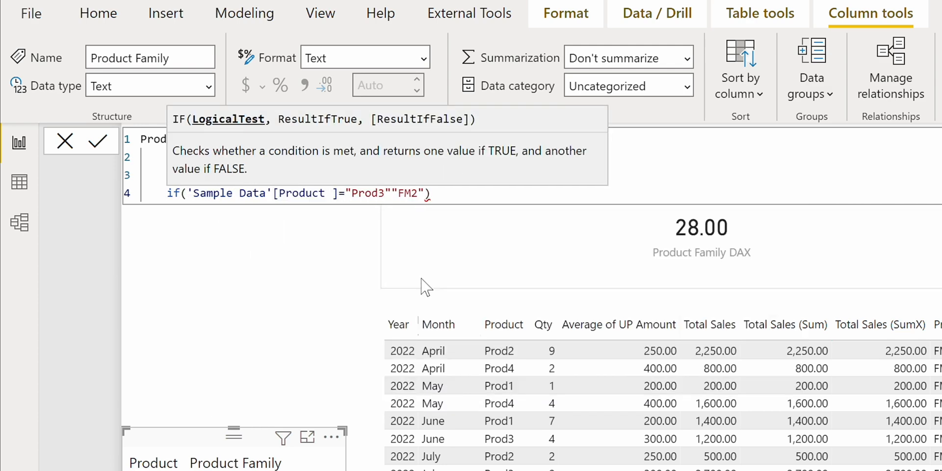
# Change the "Prod3" line's result to "FM3" and add two closing parentheses at the end of the formula
pyautogui.press('Right')
pyautogui.press('Right')
pyautogui.press('Right')
pyautogui.press('Right')
pyautogui.press('BackSpace')
pyautogui.write('3')
pyautogui.click(450, 195)
pyautogui.write('))')
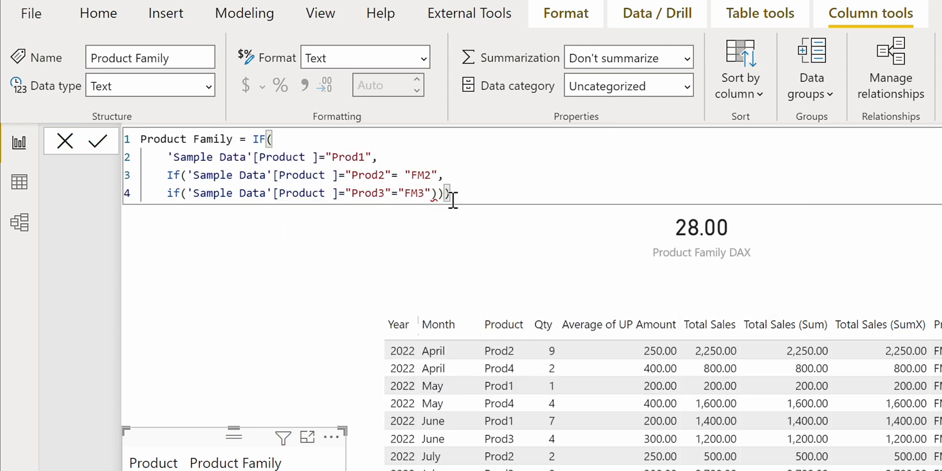
# Add "FM4" as a further argument after "FM3" in the innermost IF and commit the formula
pyautogui.press('Left')
pyautogui.press('Left')
pyautogui.press('BackSpace')
pyautogui.write(',')
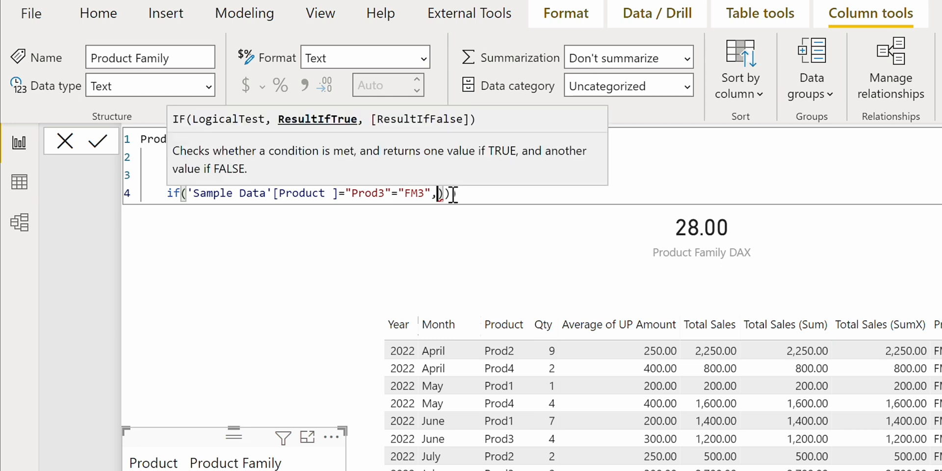
pyautogui.write('FM')
pyautogui.press('Escape')
pyautogui.press('BackSpace')
pyautogui.press('BackSpace')
pyautogui.write('"FM4"')
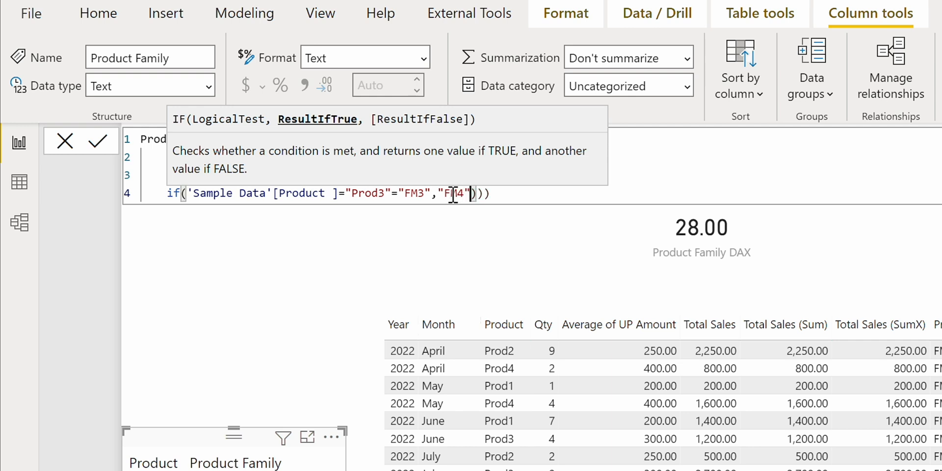
pyautogui.press('Return')
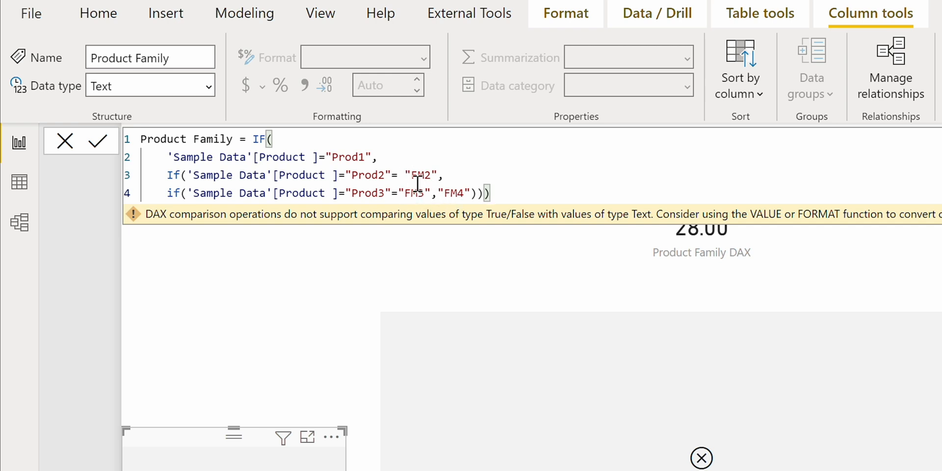
# Replace the equals signs after "Prod2" and "Prod3" with commas and commit the Product Family formula
pyautogui.click(399, 193)
pyautogui.press('BackSpace')
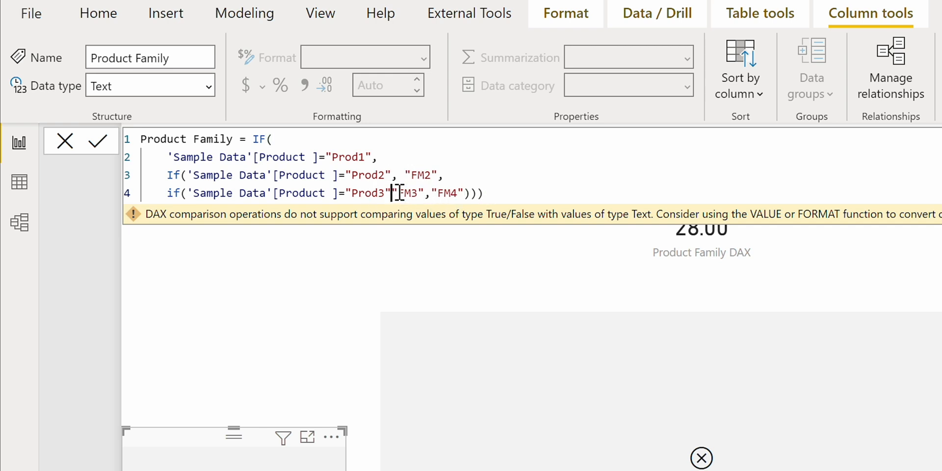
pyautogui.write(',')
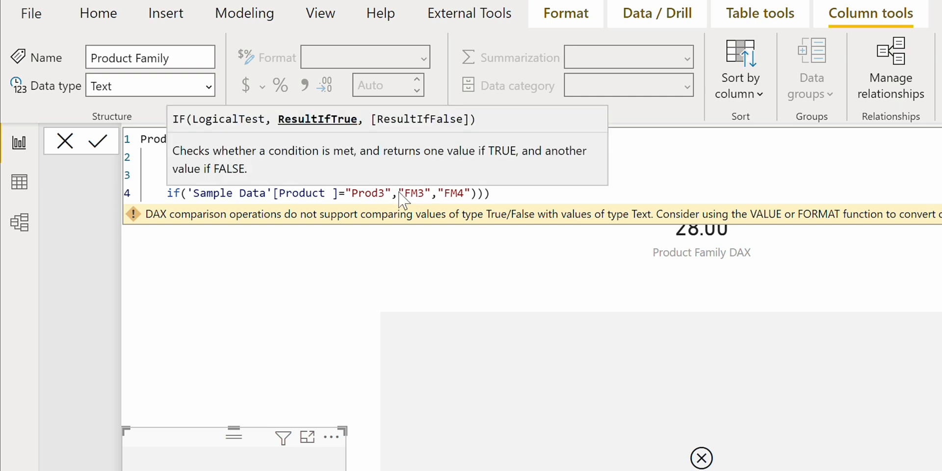
pyautogui.press('Return')
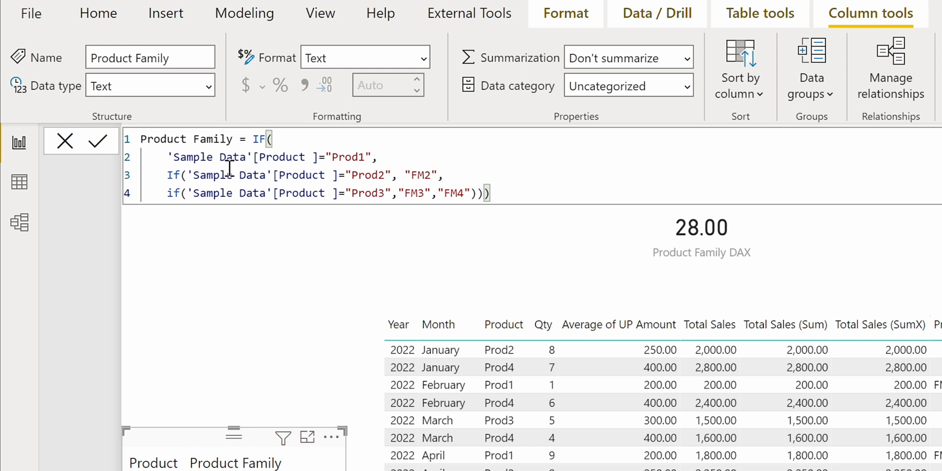
# Insert "FM1" and a trailing comma as the result of the "Prod1" condition on the second line
pyautogui.click(393, 158)
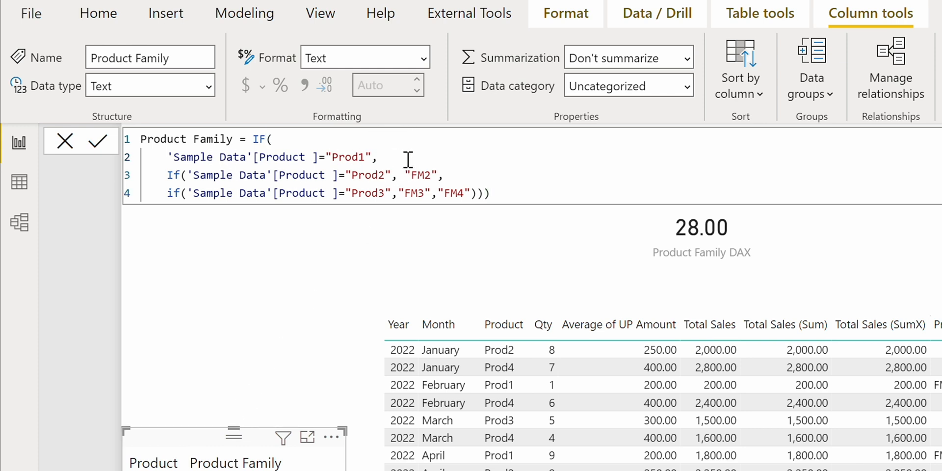
pyautogui.write('FO')
pyautogui.press('BackSpace')
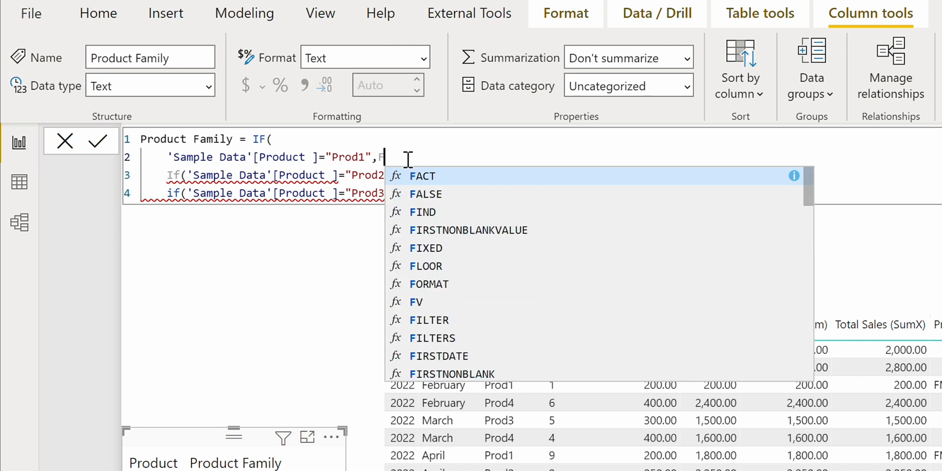
pyautogui.press('BackSpace')
pyautogui.write('"')
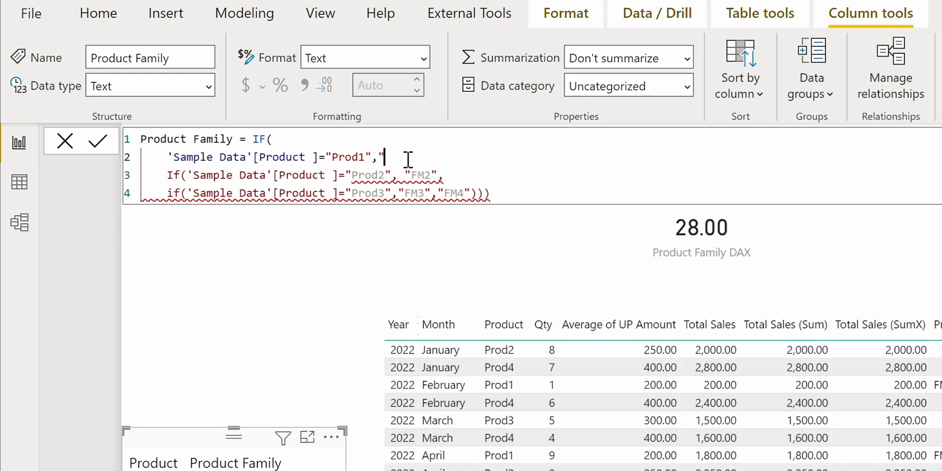
pyautogui.write('FM1"')
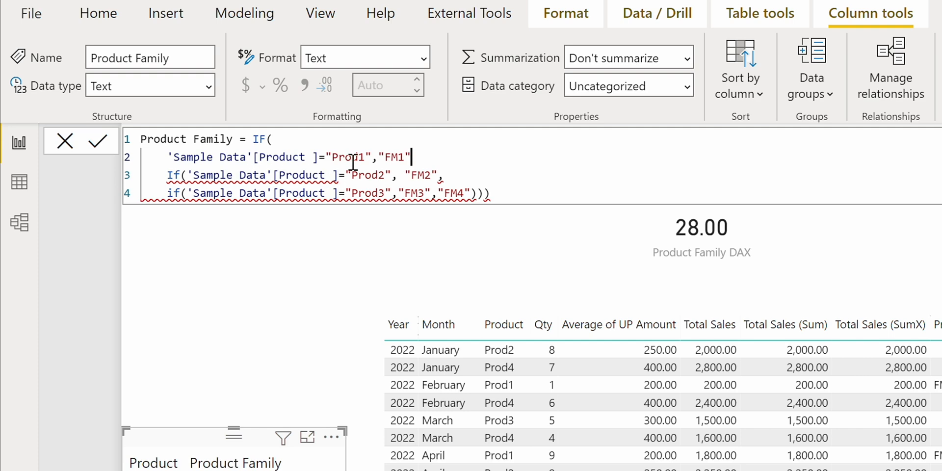
pyautogui.write(',')
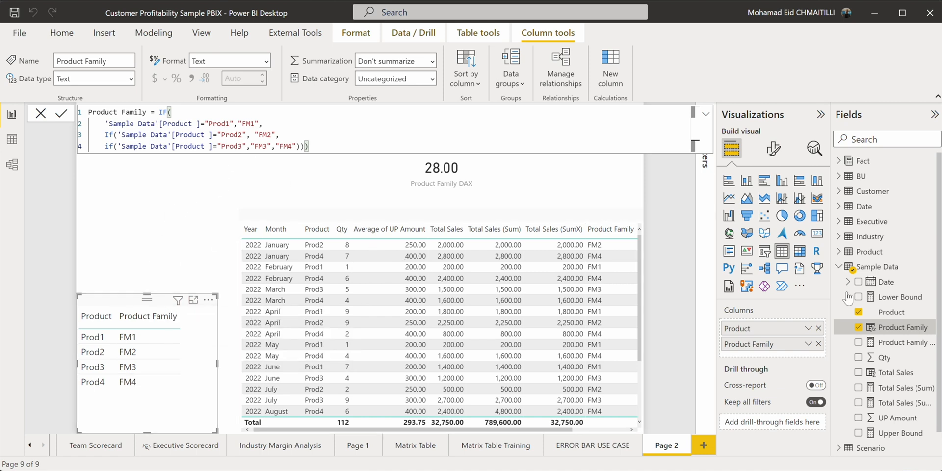
# Create another calculated column in the Sample Data table
pyautogui.click(929, 267)
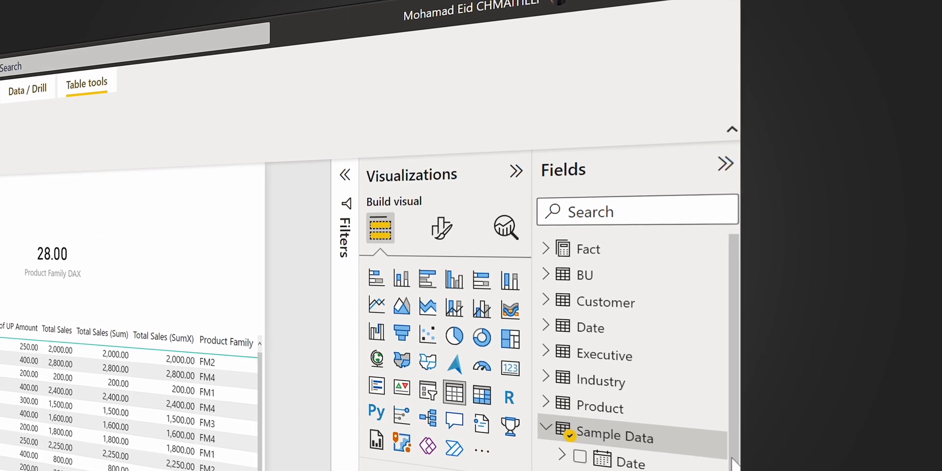
pyautogui.rightClick(719, 443)
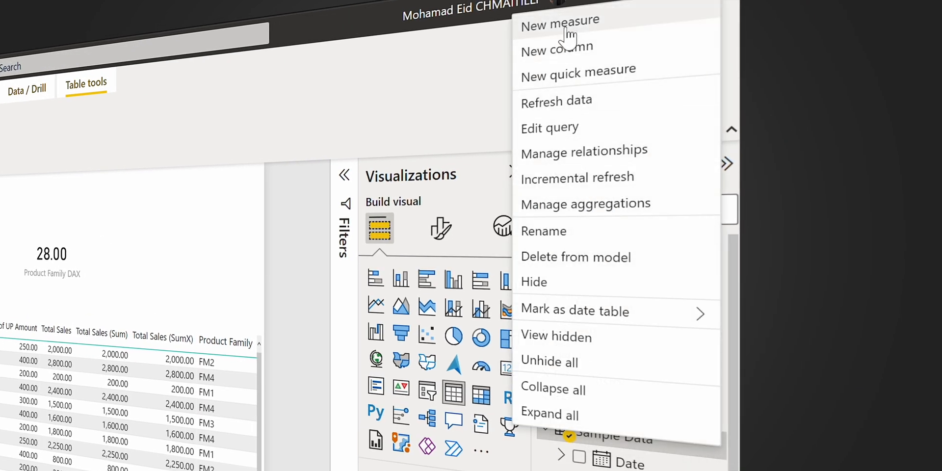
pyautogui.click(564, 45)
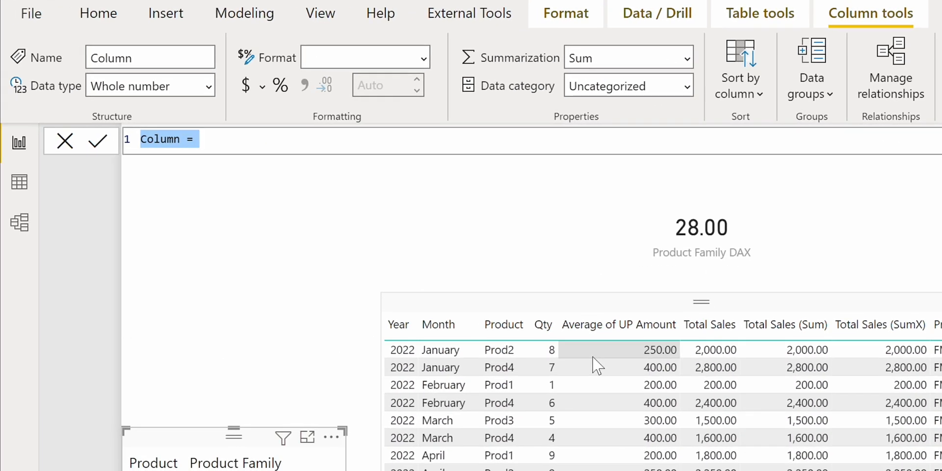
# Replace the default column name in the formula with Switch Product Family
pyautogui.click(170, 141)
pyautogui.press('BackSpace')
pyautogui.press('BackSpace')
pyautogui.press('BackSpace')
pyautogui.press('BackSpace')
pyautogui.press('BackSpace')
pyautogui.press('BackSpace')
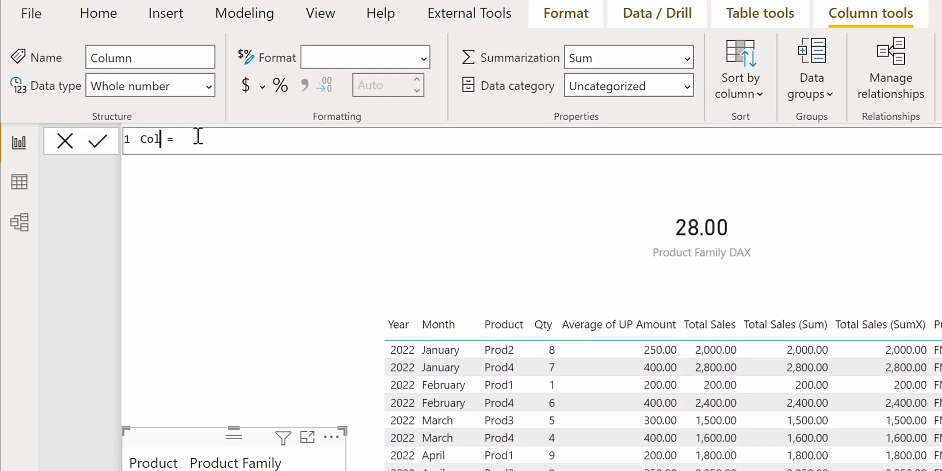
pyautogui.write('Sw')
pyautogui.write('itch Product ')
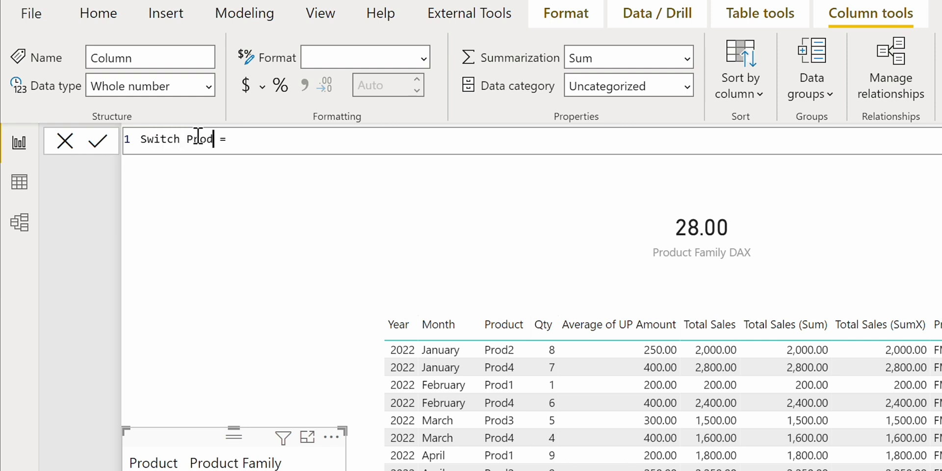
pyautogui.write('Family')
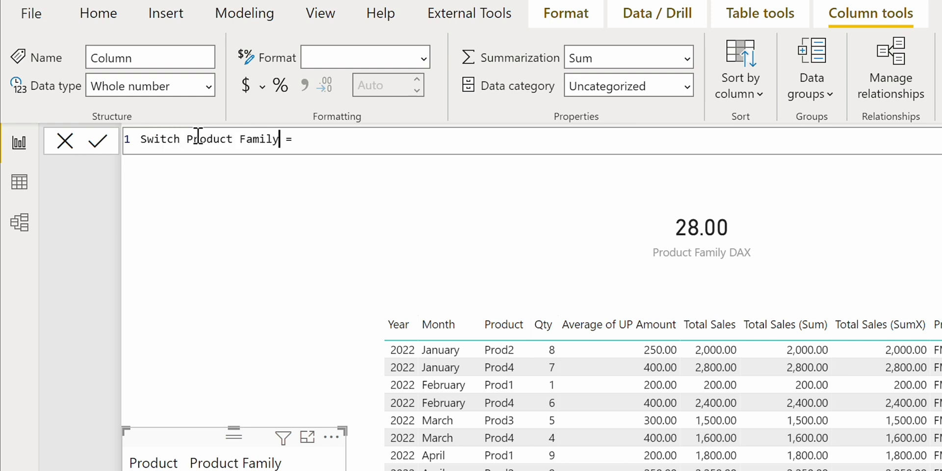
# Start a SWITCH function with 'Sample Data'[Product ] as its expression on the second line, followed by a comma
pyautogui.click(309, 147)
pyautogui.write('SW')
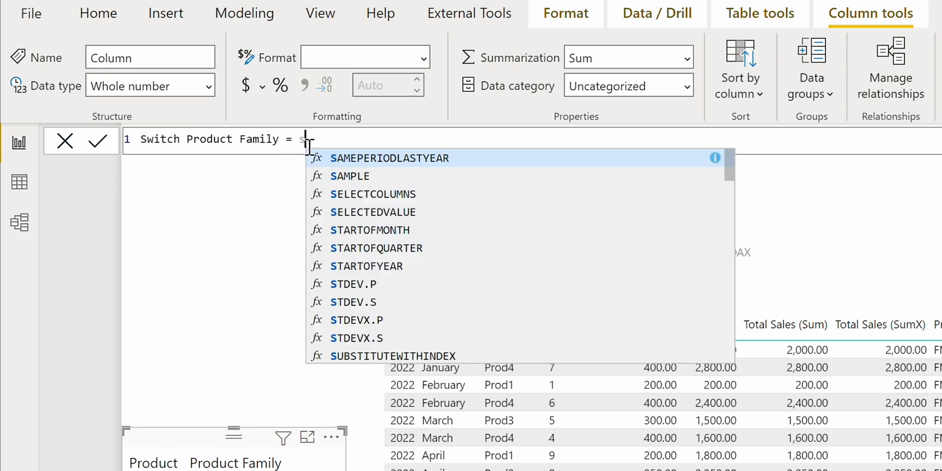
pyautogui.press('Tab')
pyautogui.hotkey('shift', 'Return')
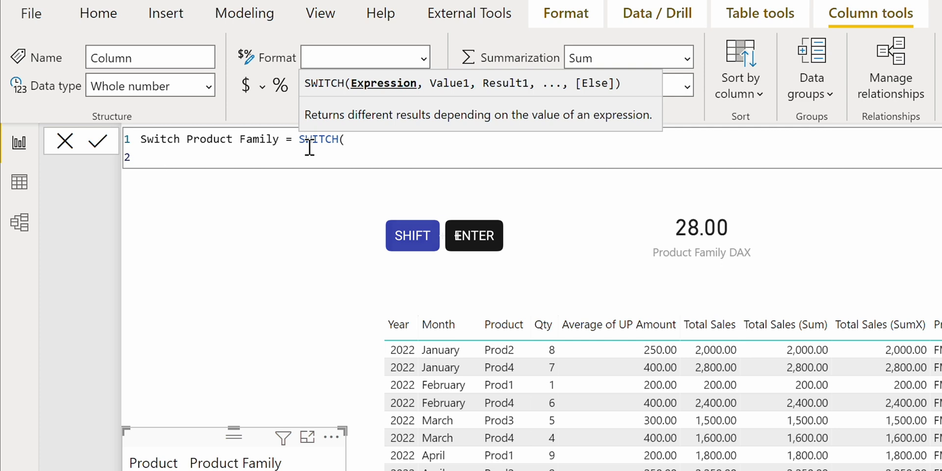
pyautogui.write('produ')
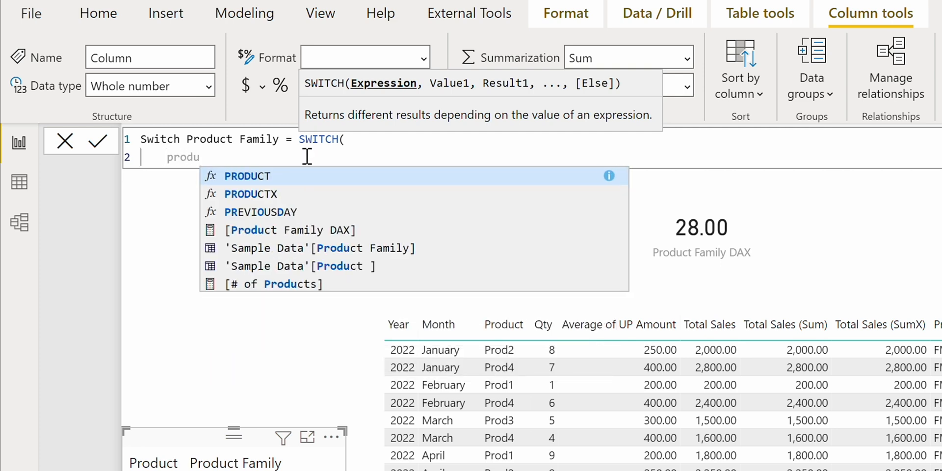
pyautogui.click(284, 268)
pyautogui.write(',')
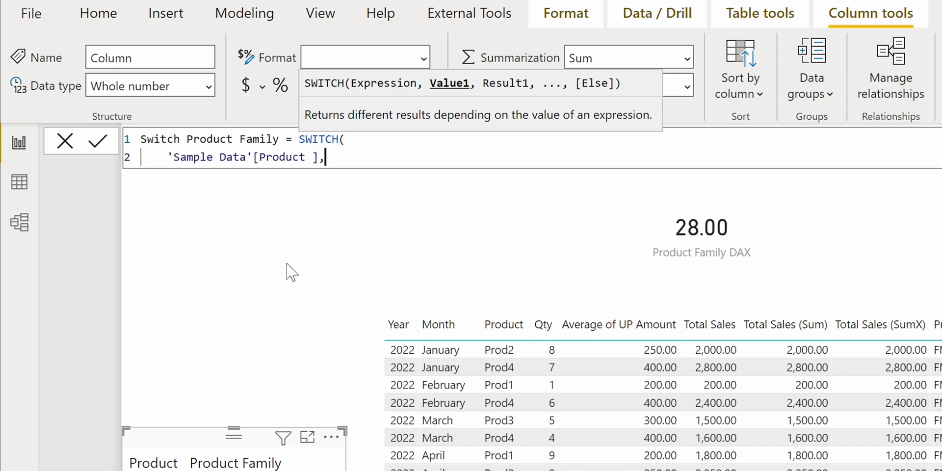
# Add the value "Prod1" with result "FAM1" on the third line of the SWITCH formula, ending in a comma
pyautogui.hotkey('shift', 'Return')
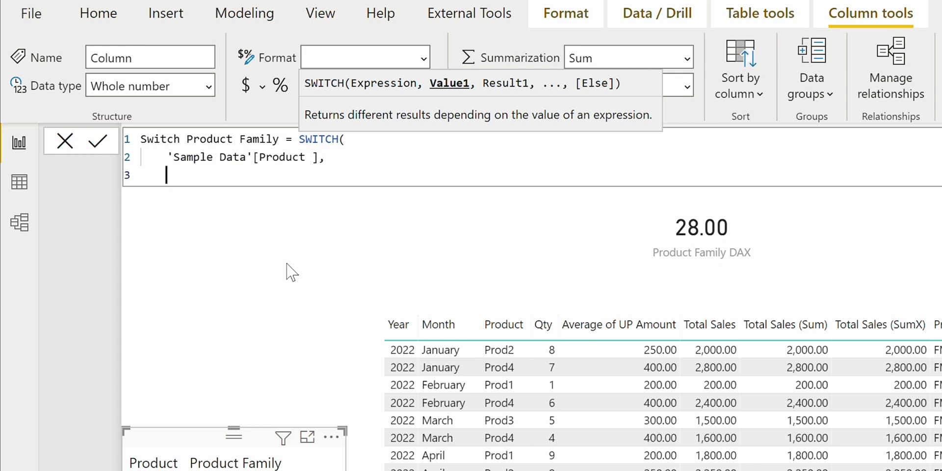
pyautogui.write('"Prod1",')
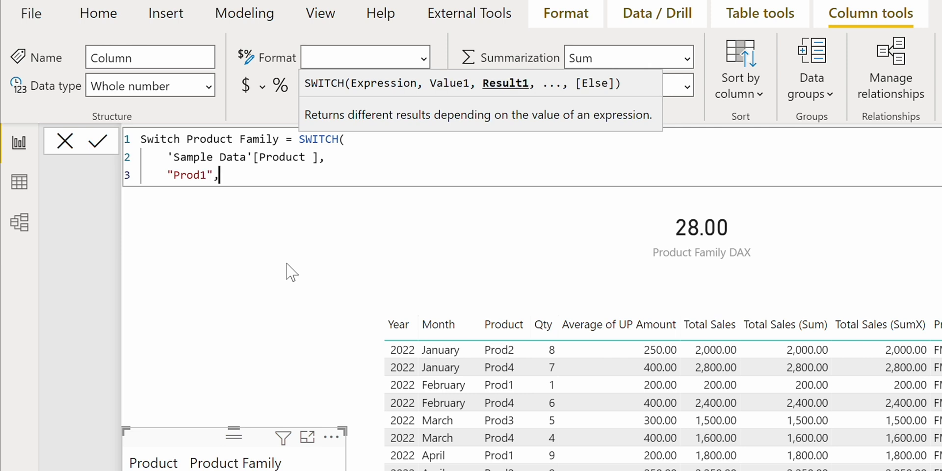
pyautogui.write('"F')
pyautogui.write('AMI')
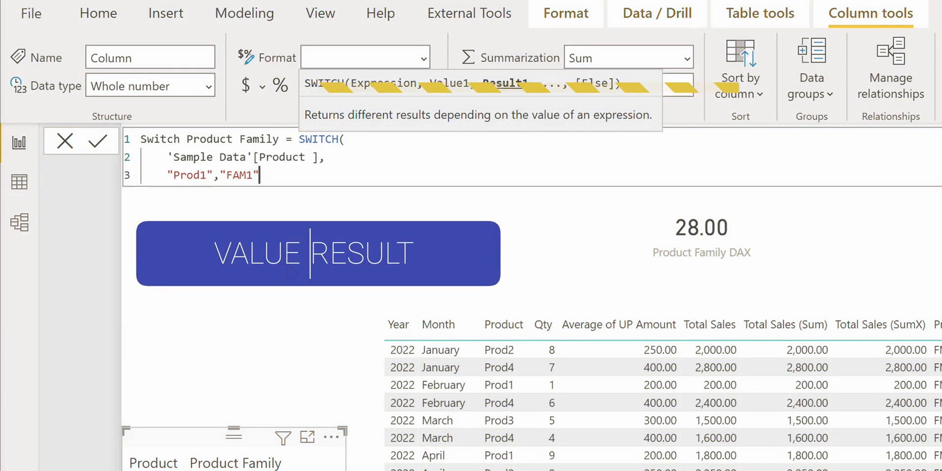
pyautogui.write('"')
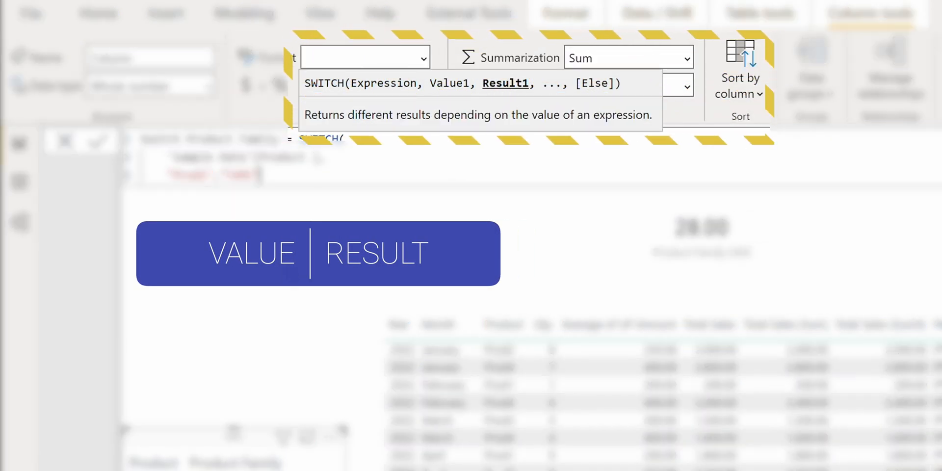
pyautogui.write(',')
# Add the value "Prod2" with result "FAM2" on the fourth line of the SWITCH formula, ending in a comma
pyautogui.hotkey('shift', 'Return')
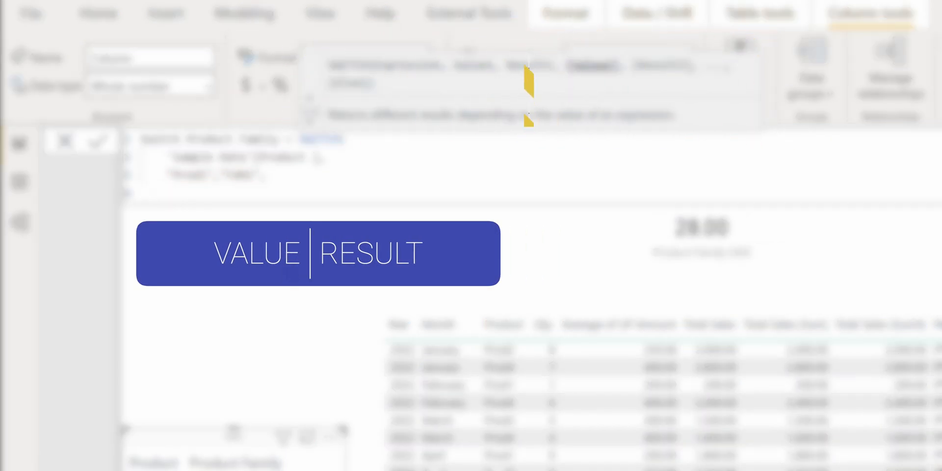
pyautogui.write('"Pr')
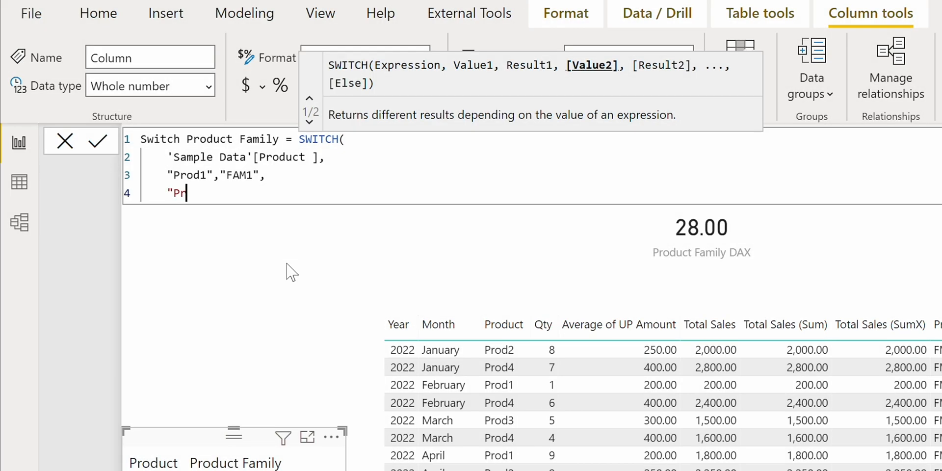
pyautogui.write('od1",')
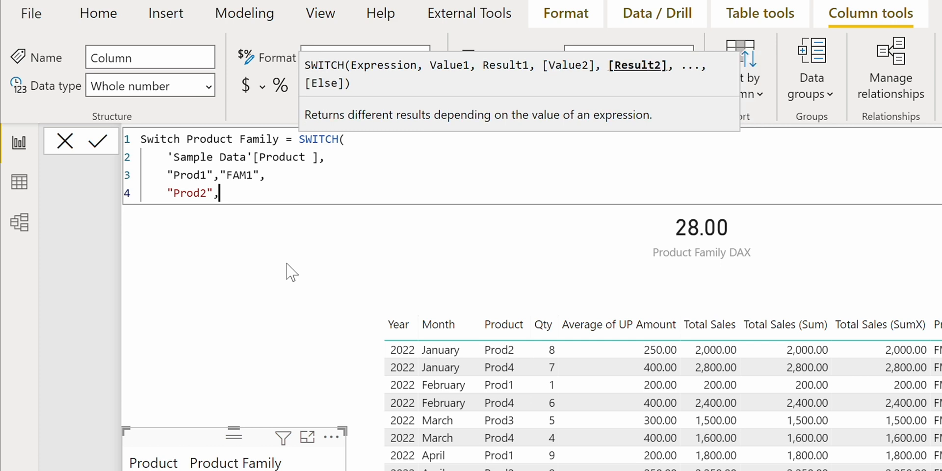
pyautogui.write('"FAM1",     "Prod2",')
# Add the value "Prod3" with result "FAM3" on the fifth line of the SWITCH formula
pyautogui.hotkey('shift', 'Return')
pyautogui.write('"Produ')
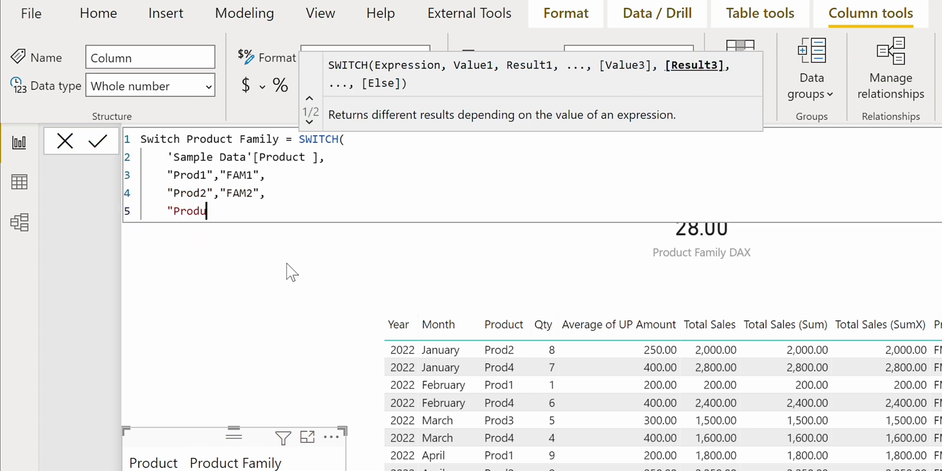
pyautogui.press('BackSpace')
pyautogui.write('3","FAM')
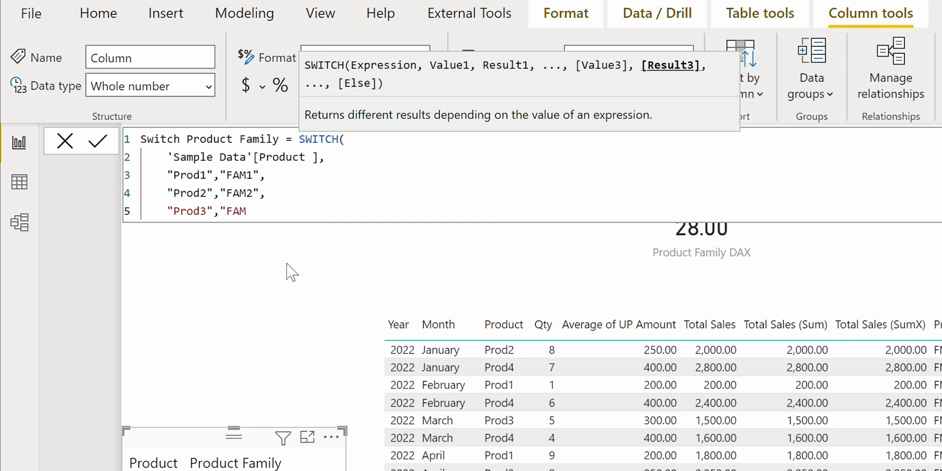
pyautogui.write('3"')
# Add the value "Prod4" with result "FAM4" on the sixth line of the SWITCH formula
pyautogui.press('Return')
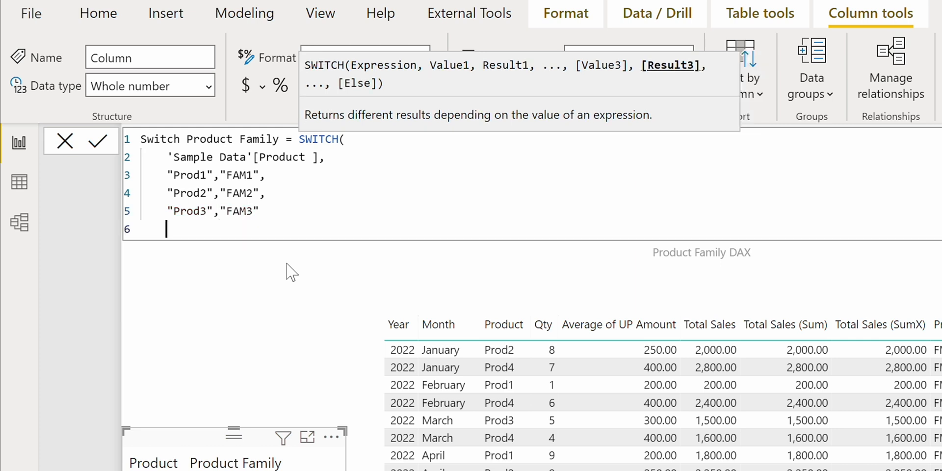
pyautogui.write('"Prdo')
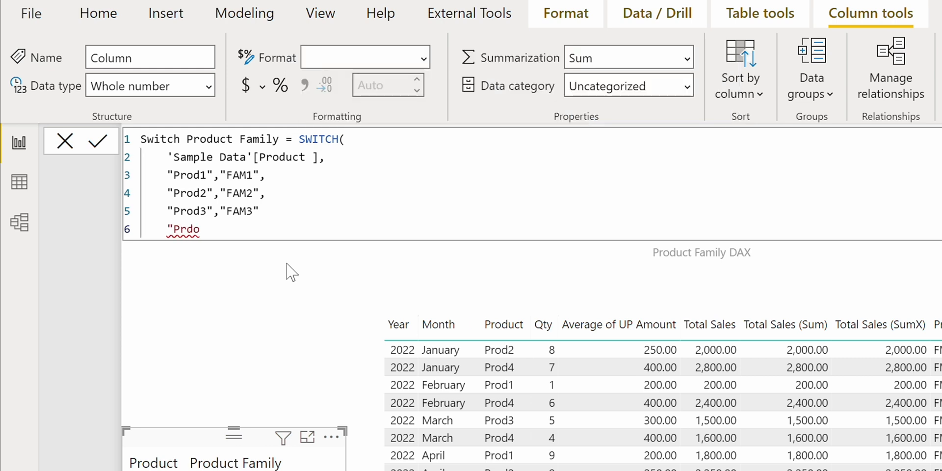
pyautogui.press('BackSpace')
pyautogui.press('BackSpace')
pyautogui.write('od4"')
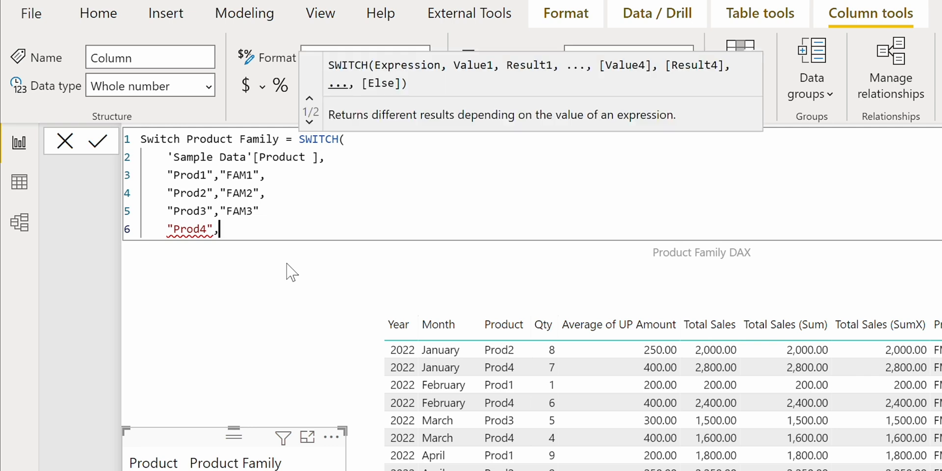
pyautogui.write(',"FAM4"')
pyautogui.press('Escape')
# Insert the missing comma after "FAM3", close the SWITCH function after "FAM4", and commit the Switch Product Family column
pyautogui.press('Up')
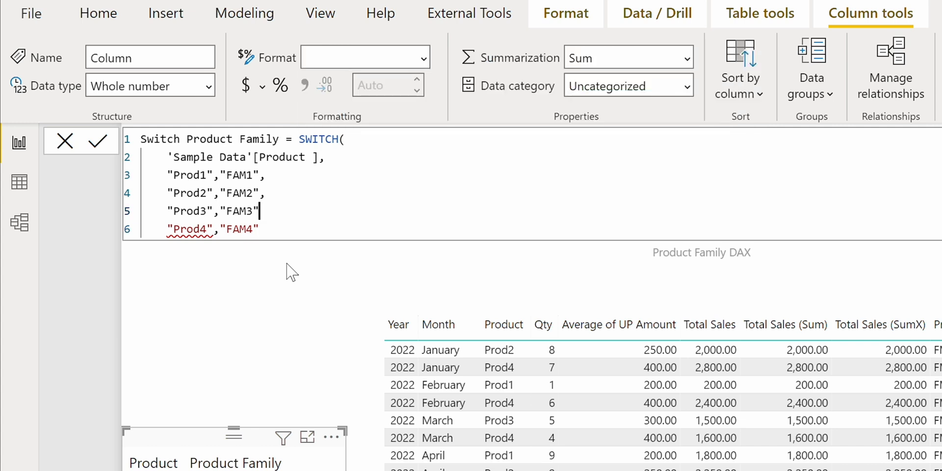
pyautogui.write(',')
pyautogui.press('Down')
pyautogui.write(',')
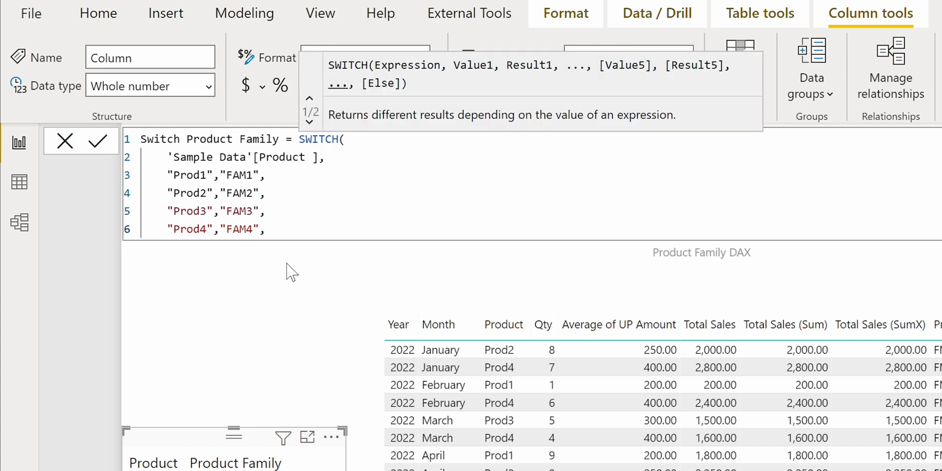
pyautogui.press('BackSpace')
pyautogui.write(')')
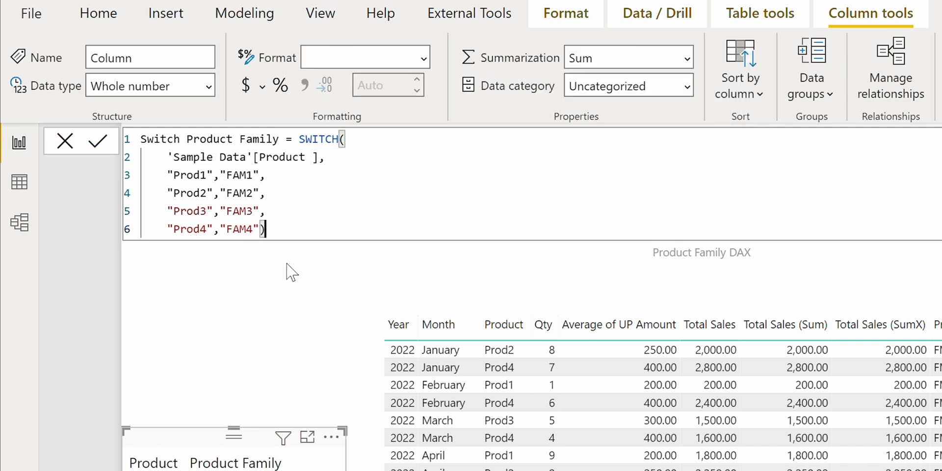
pyautogui.press('Return')
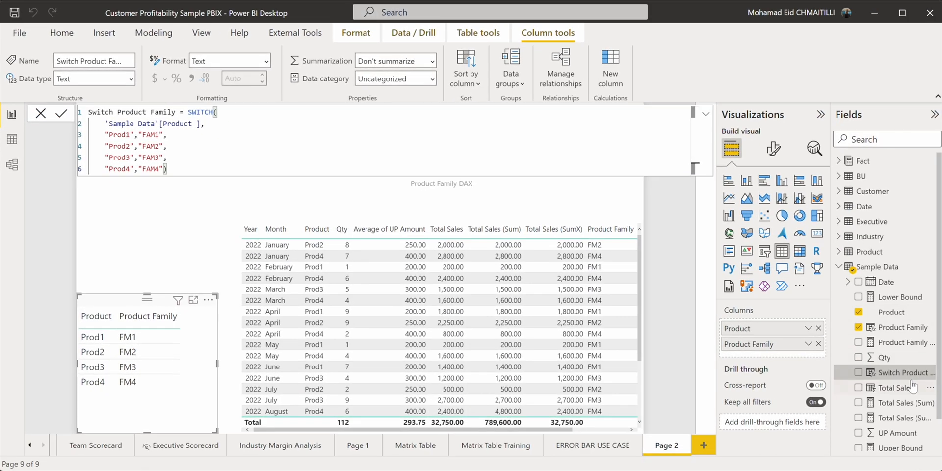
# Add the Switch Product Family column to the small product table beside Product Family, and review its SWITCH formula
pyautogui.moveTo(900, 372); pyautogui.dragTo(198, 357)
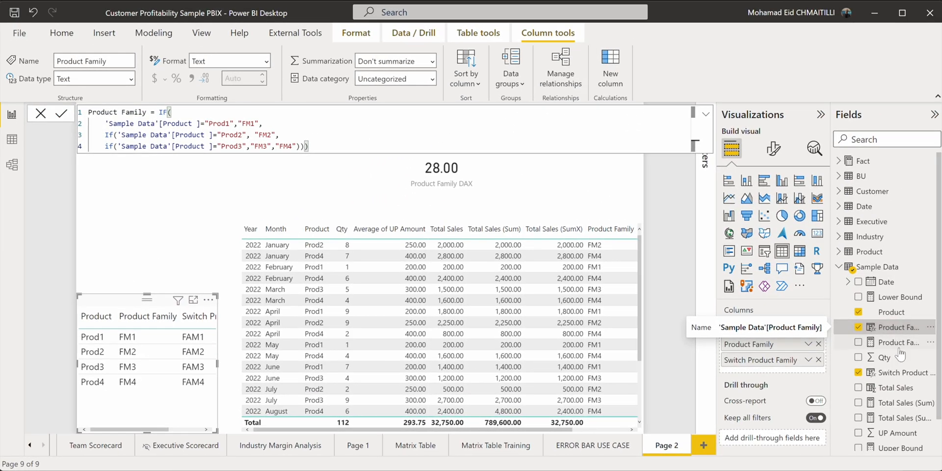
pyautogui.click(896, 344)
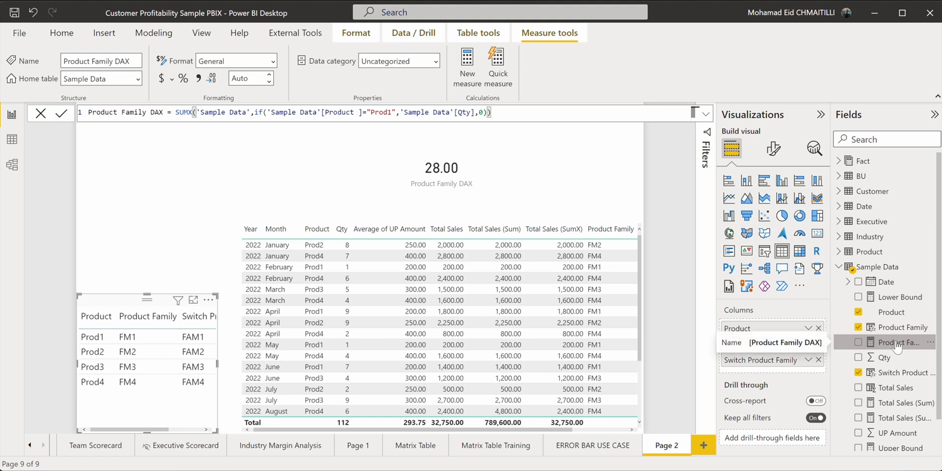
pyautogui.click(896, 373)
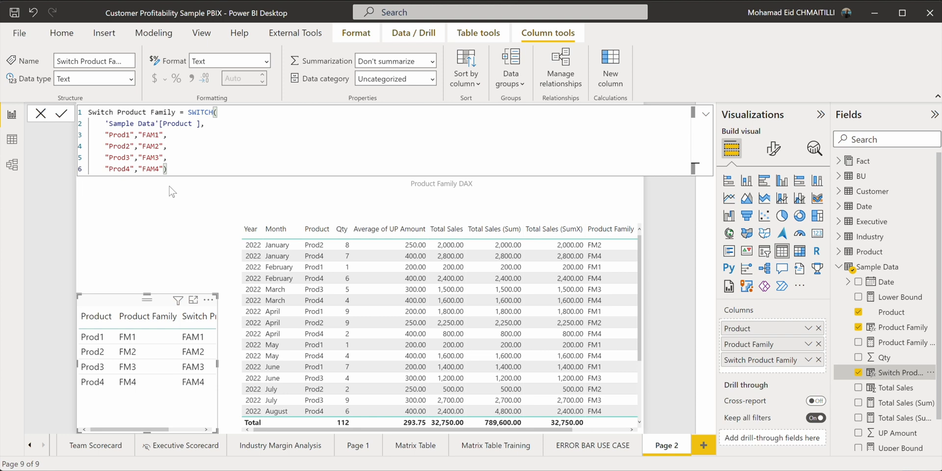
pyautogui.click(141, 231)
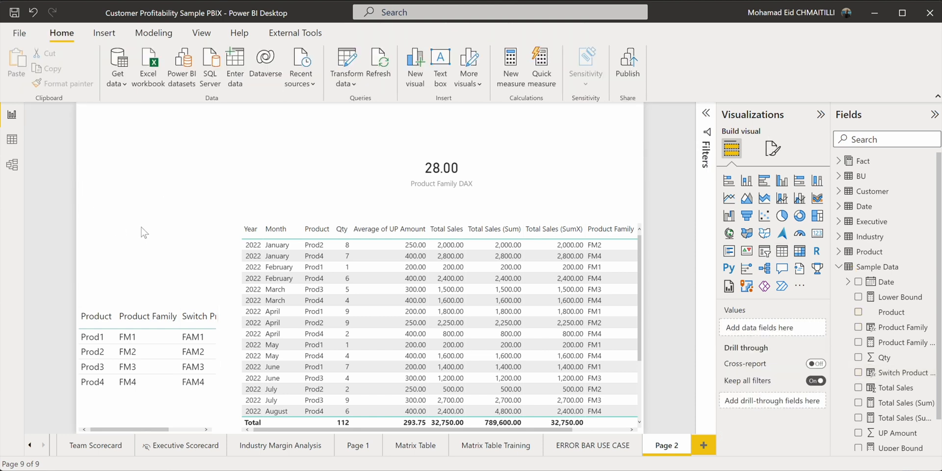